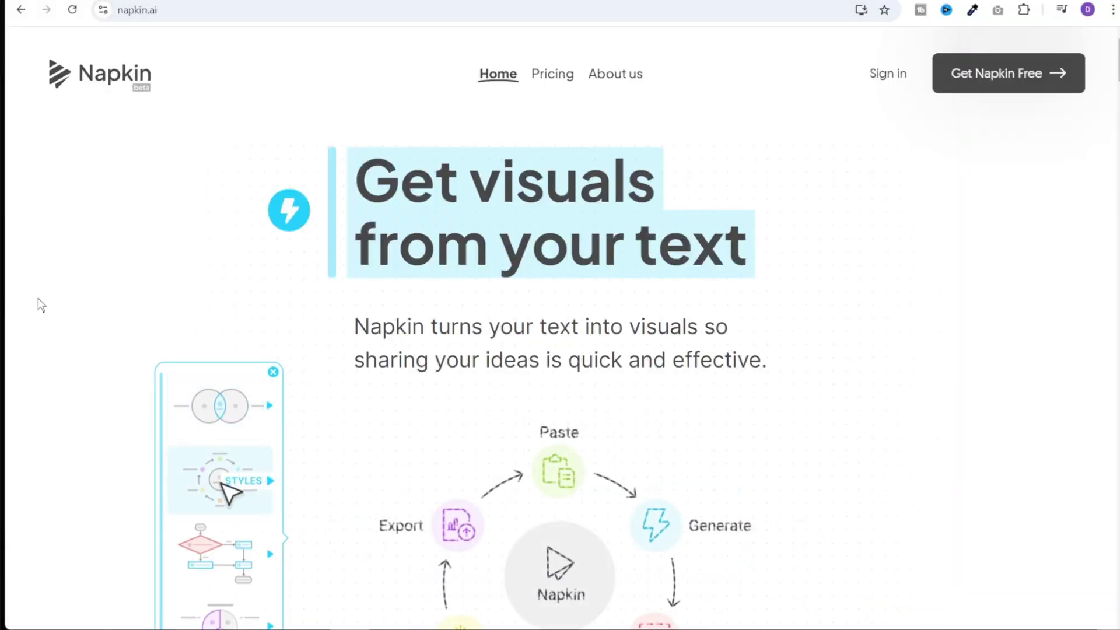
Step: Scroll down through the Napkin page to browse the options for starting a napkin
scroll(295, 535, "down", 5)
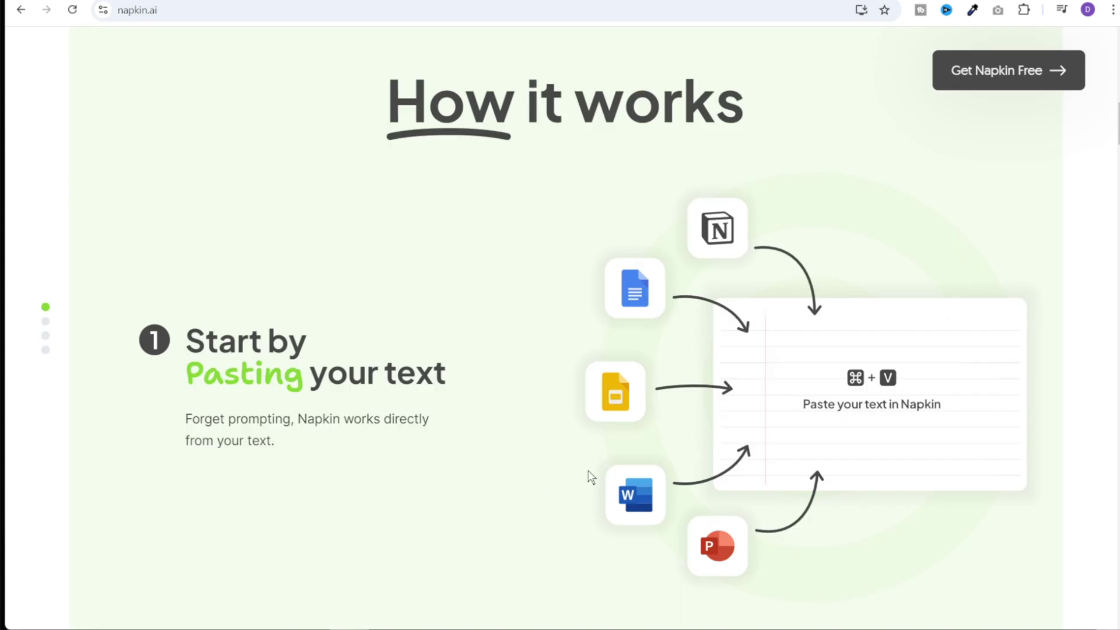
scroll(493, 491, "down", 3)
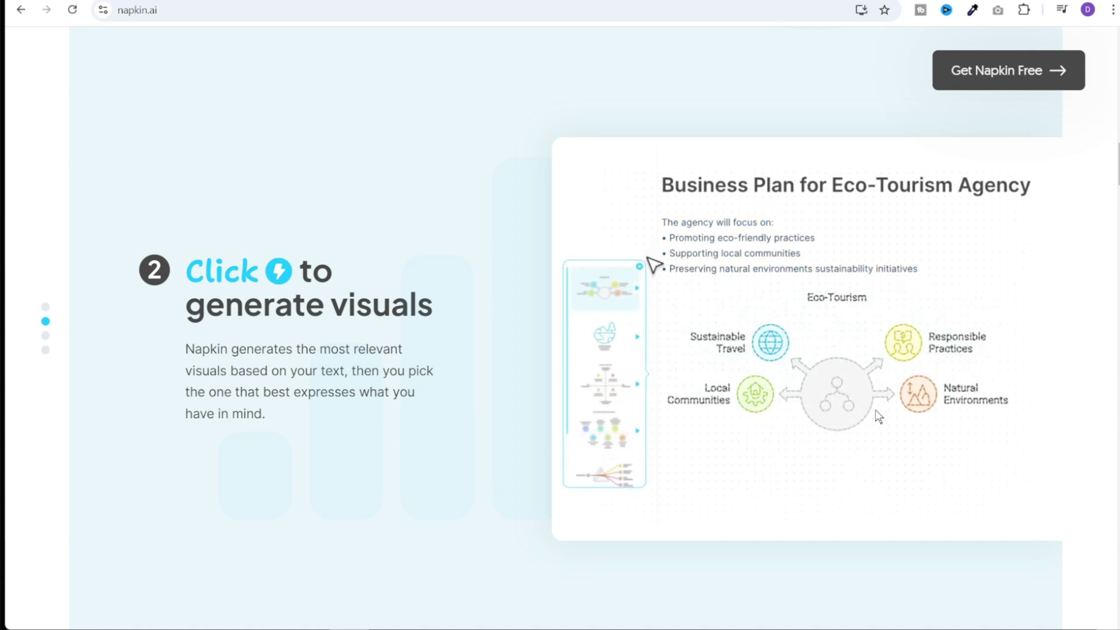
scroll(444, 513, "down", 3)
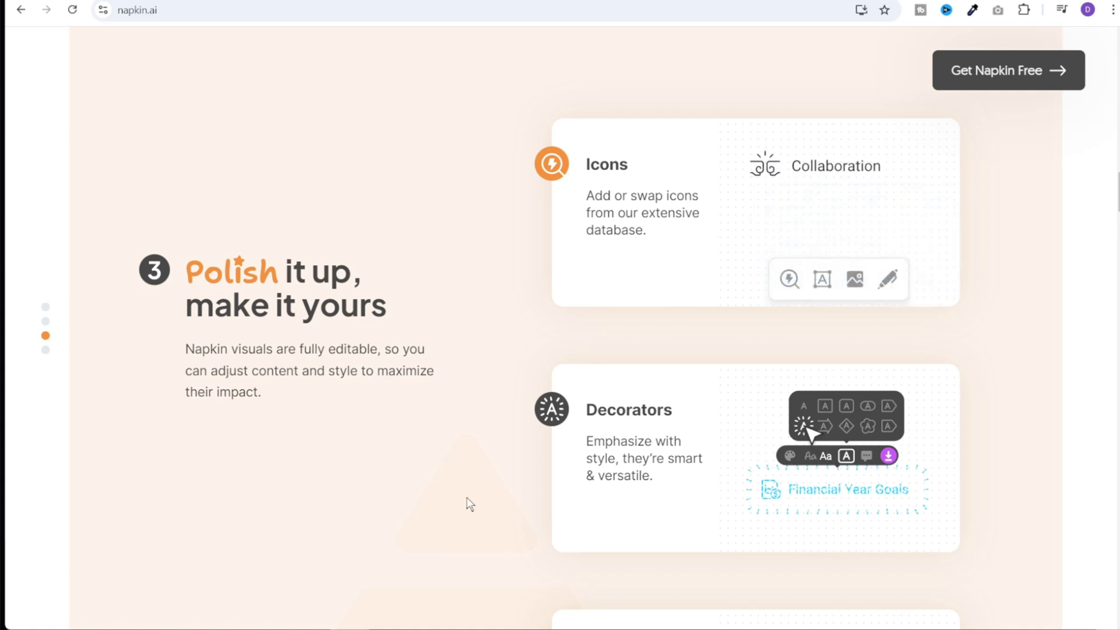
scroll(466, 498, "down", 2)
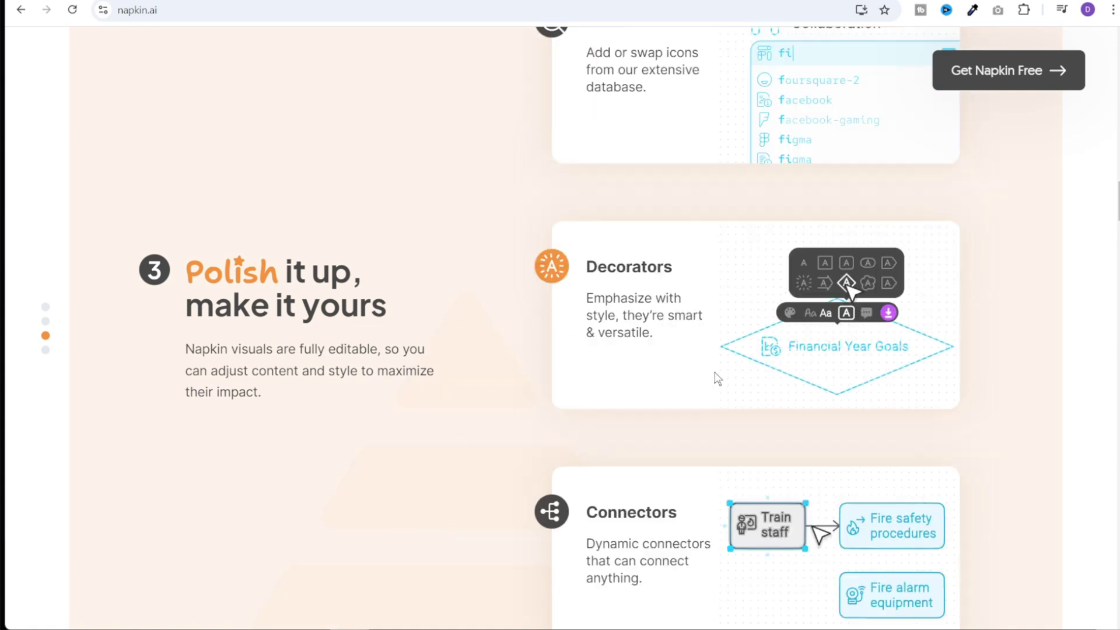
scroll(496, 406, "down", 3)
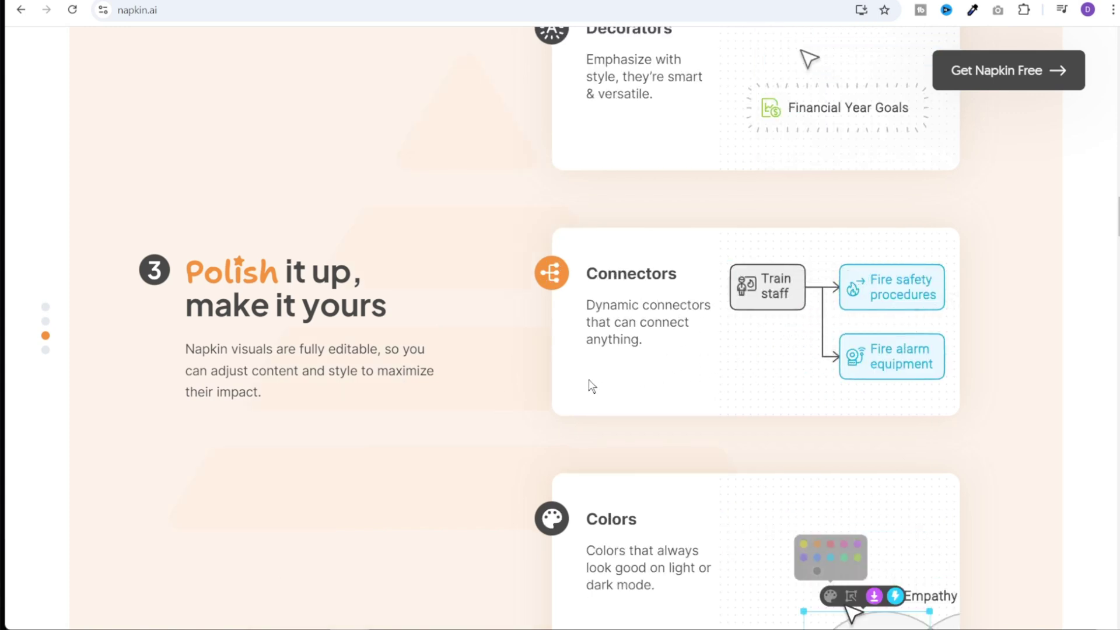
scroll(585, 385, "down", 4)
scroll(542, 412, "down", 2)
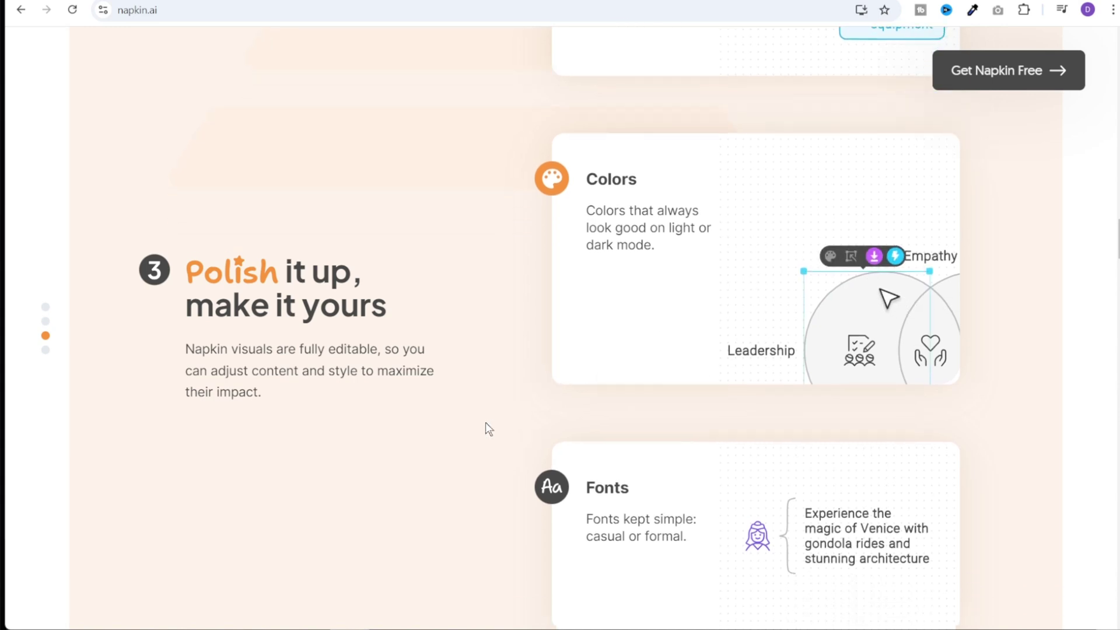
scroll(838, 489, "down", 4)
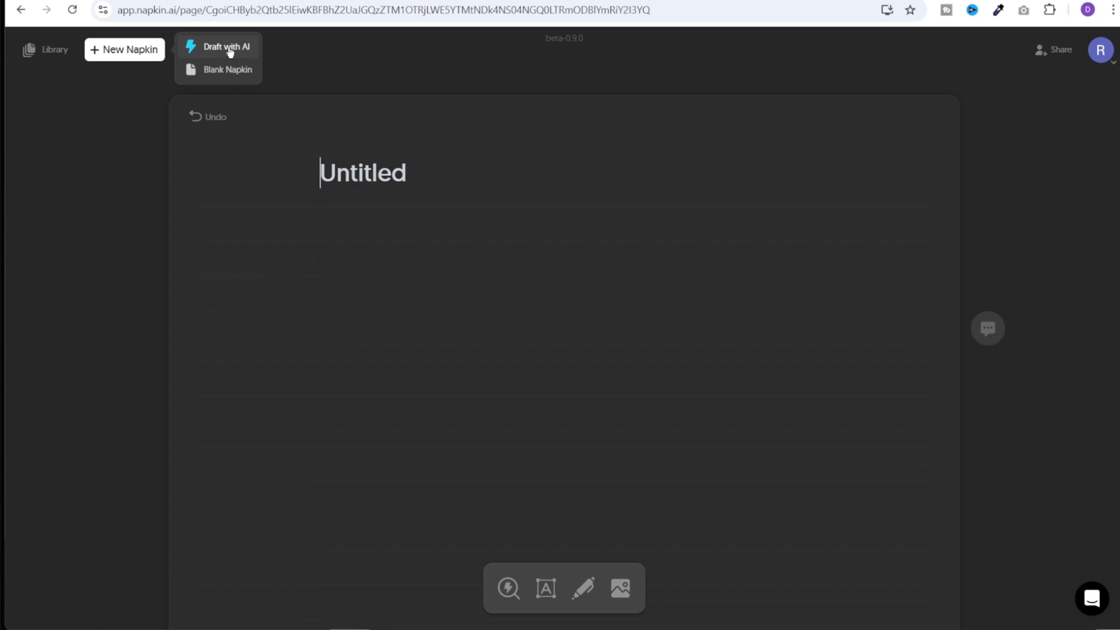
Step: Try Draft with AI, then back out and create a Blank Napkin instead
left_click(230, 53)
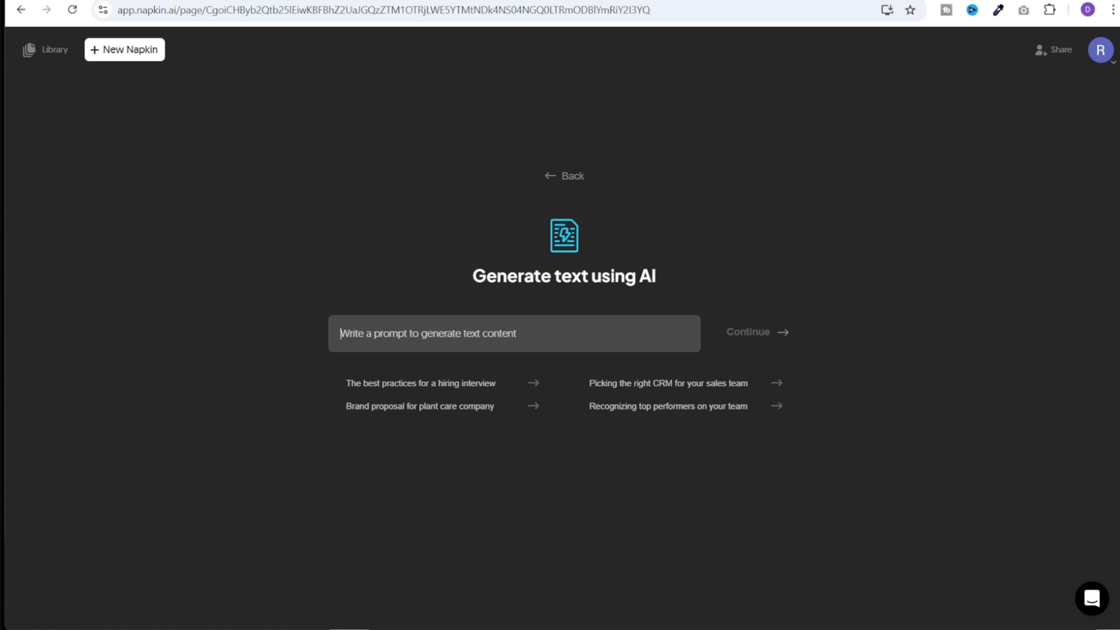
left_click(559, 177)
left_click(124, 51)
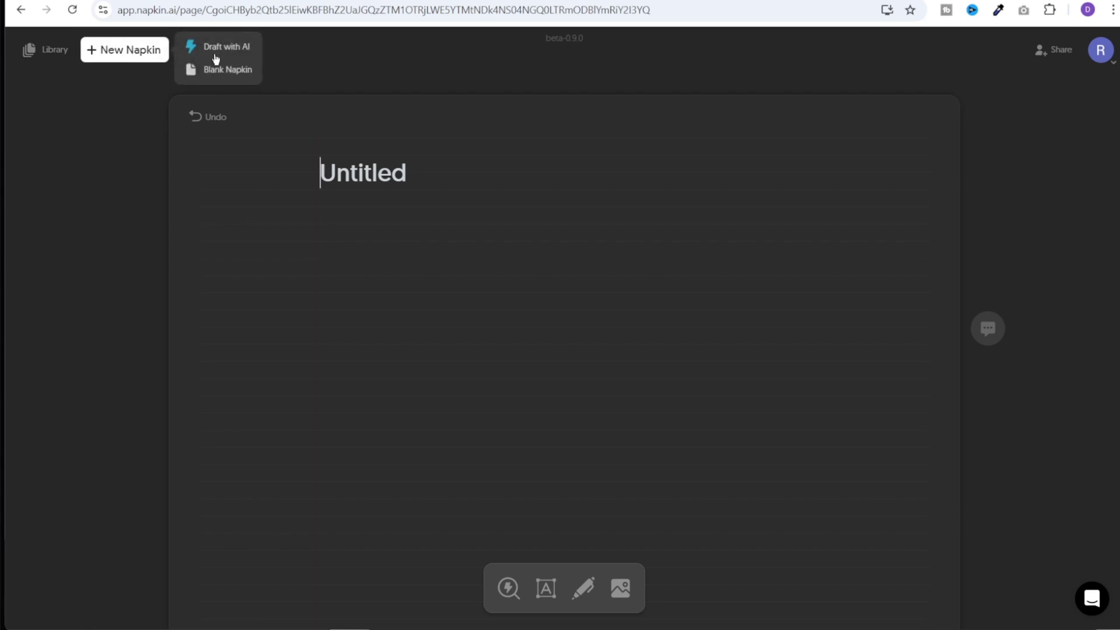
left_click(227, 71)
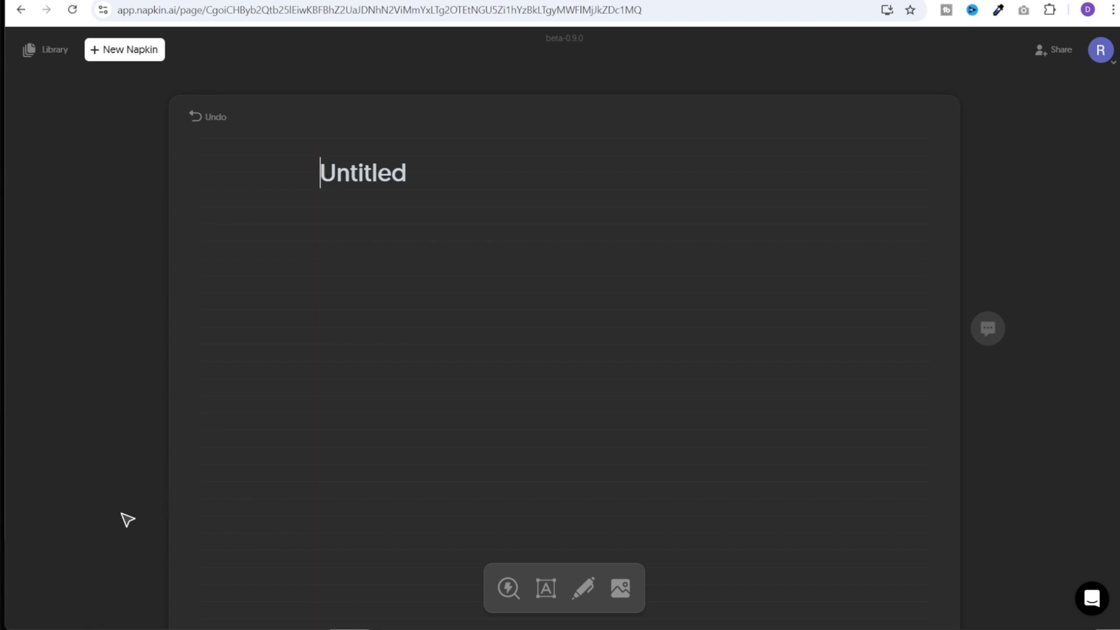
Step: Paste the sustainable clothing business plan and select the whole Company Overview section
key("ctrl+v")
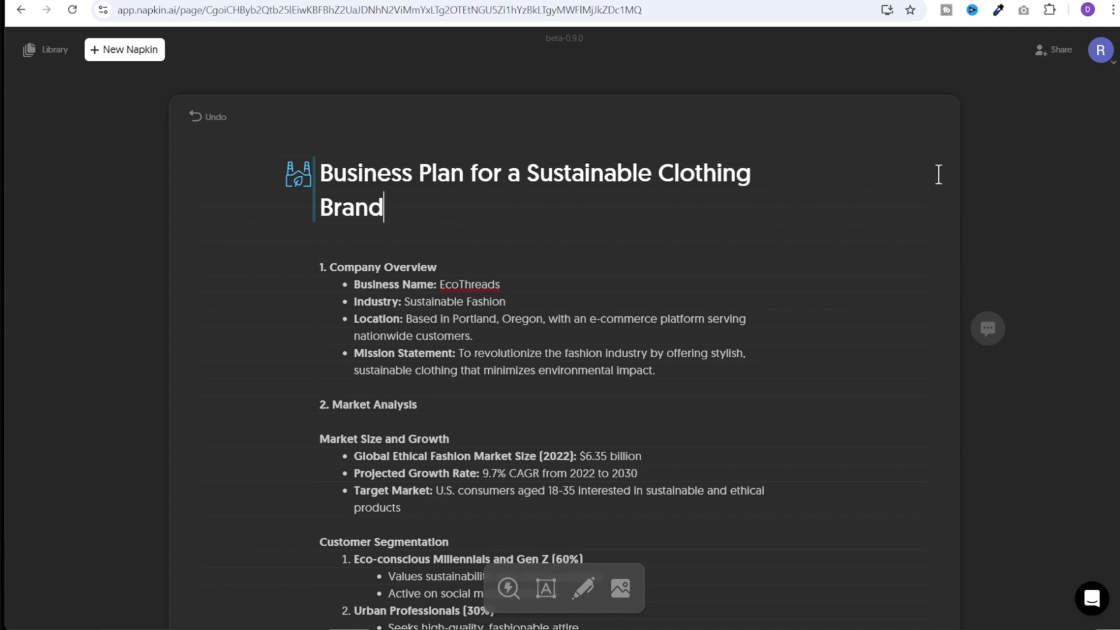
scroll(1003, 354, "down", 9)
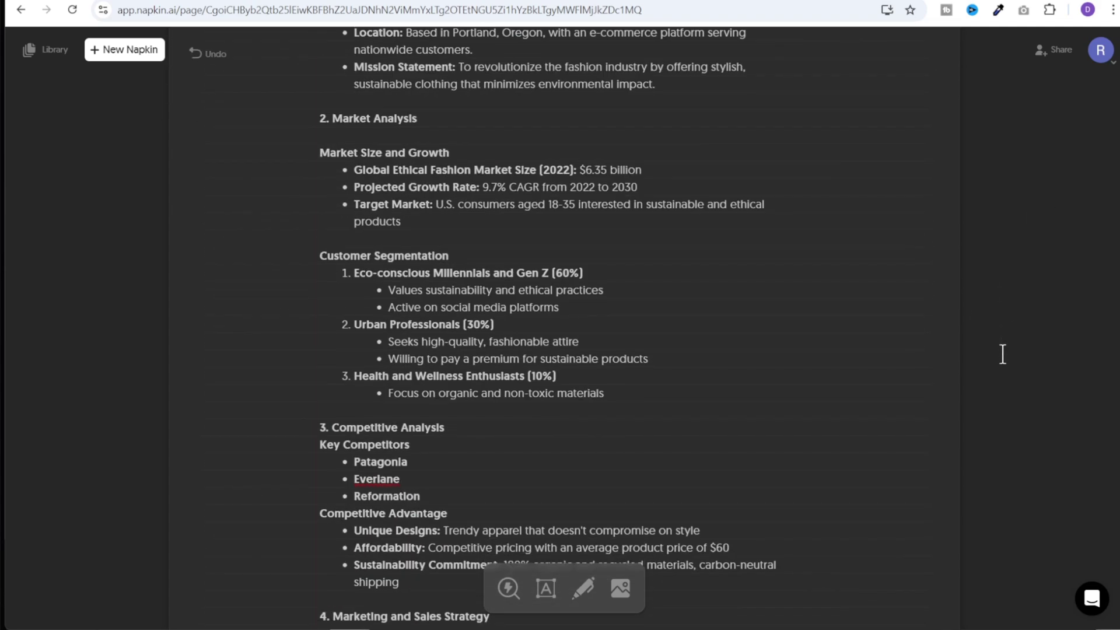
scroll(992, 350, "up", 9)
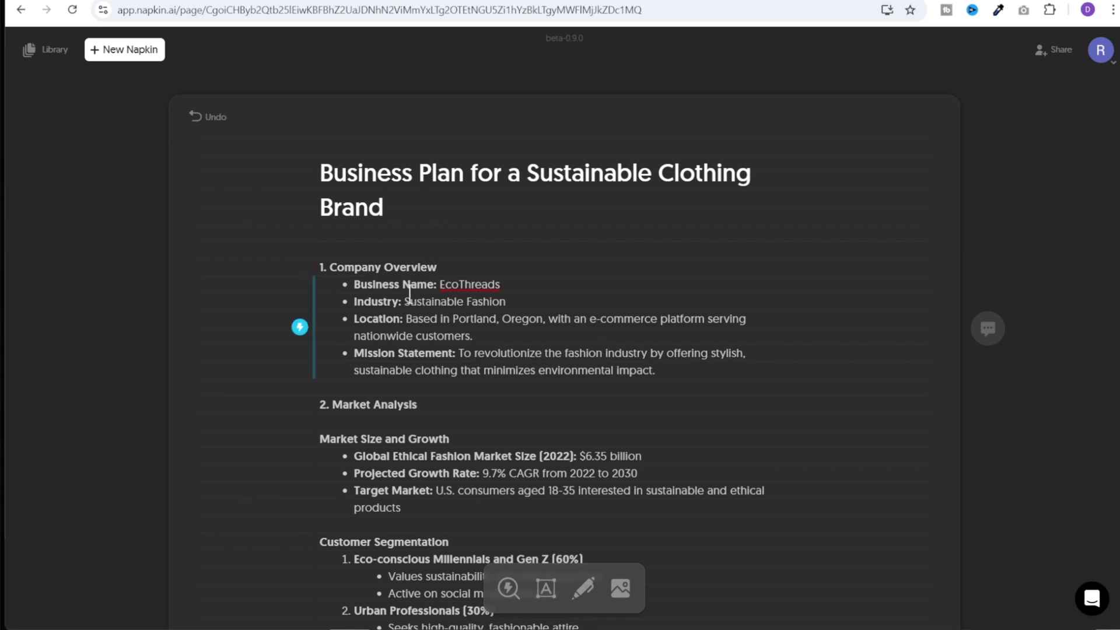
left_click_drag(691, 368, 328, 267)
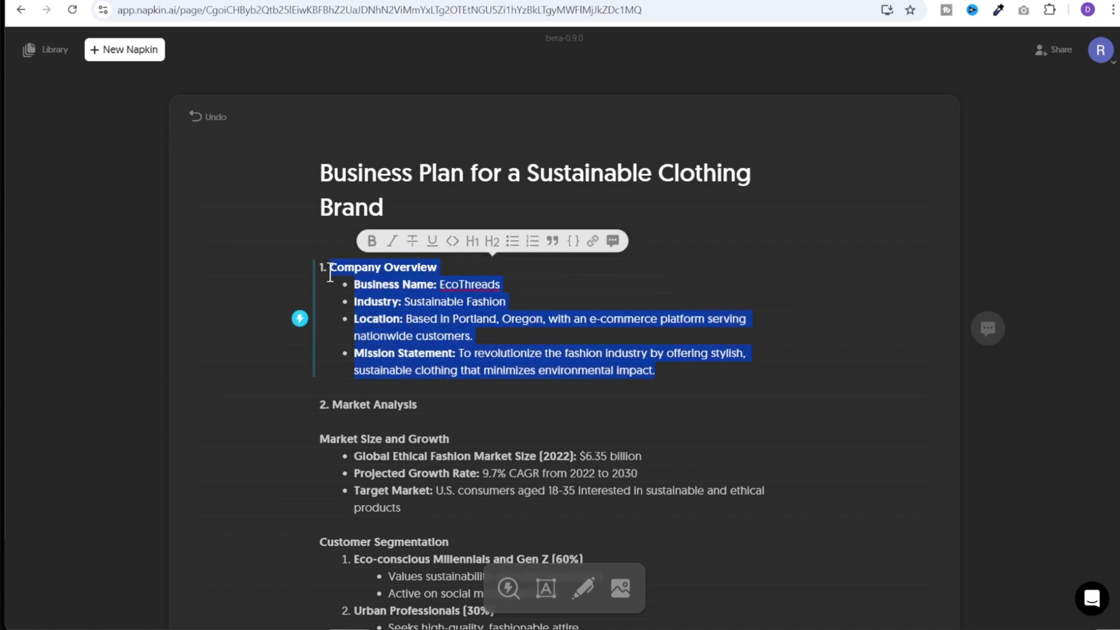
Step: Generate a Company Overview visual, trying the gear layout before keeping the EcoThreads mind map
left_click(301, 320)
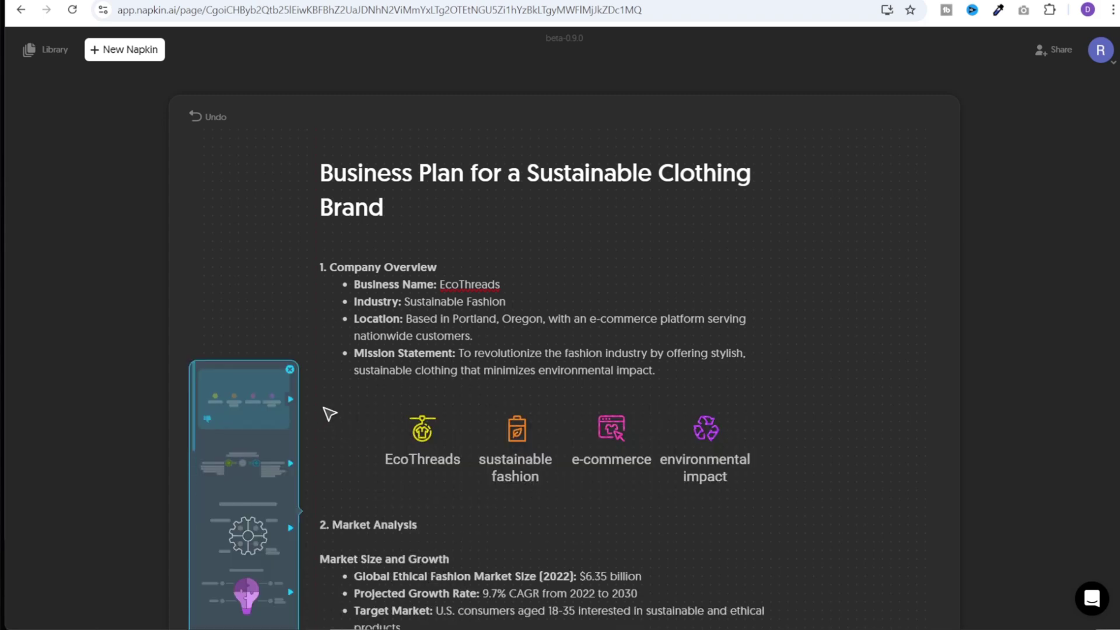
scroll(330, 415, "down", 2)
left_click(228, 298)
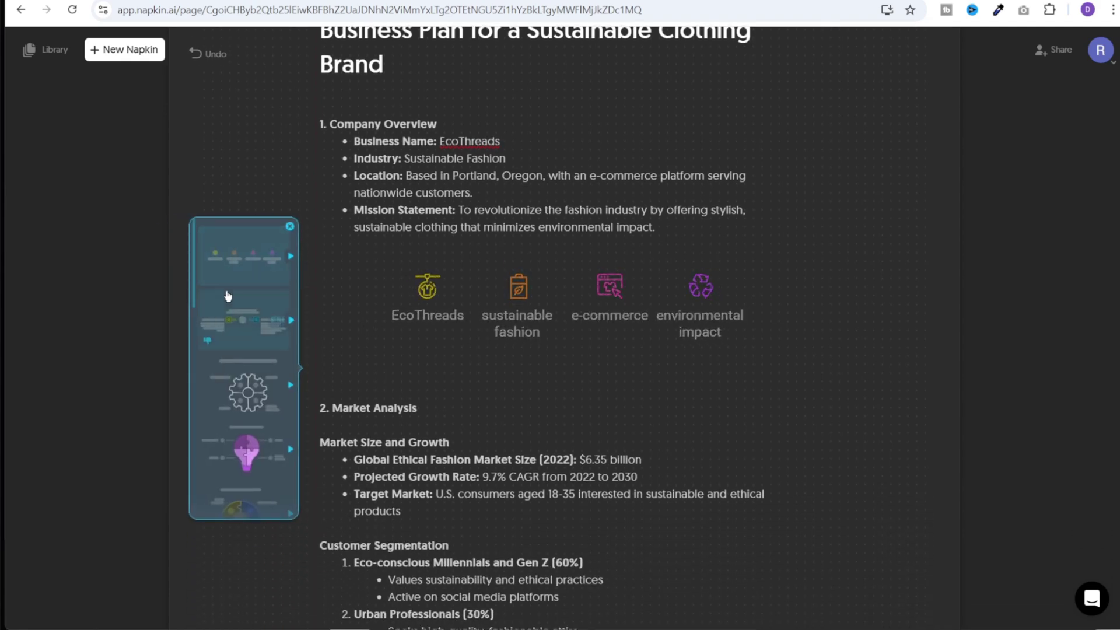
left_click(229, 377)
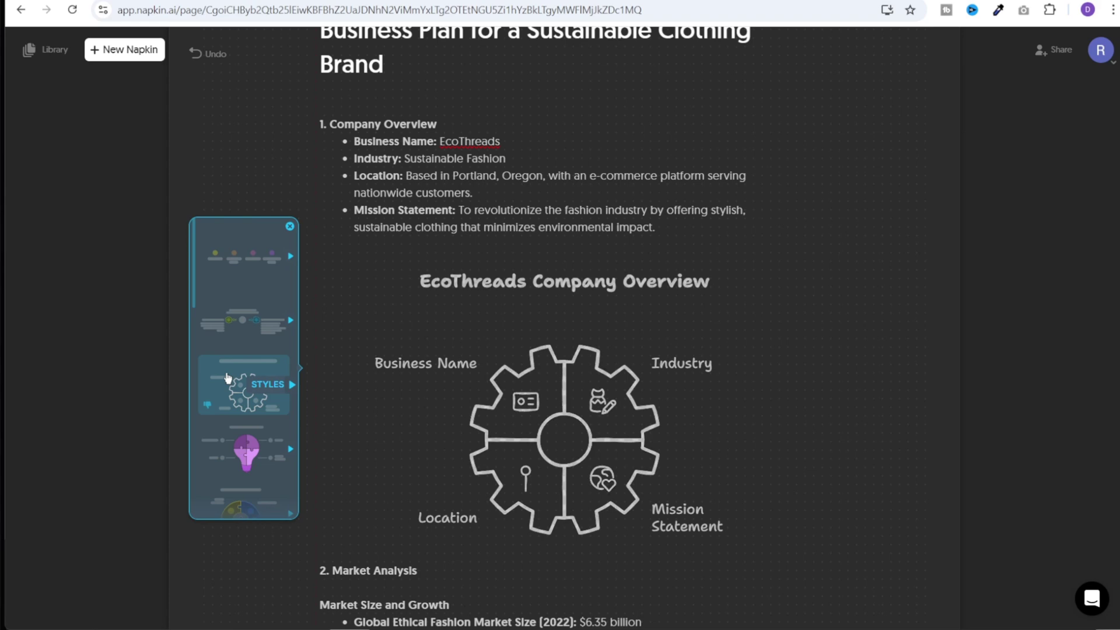
left_click(245, 458)
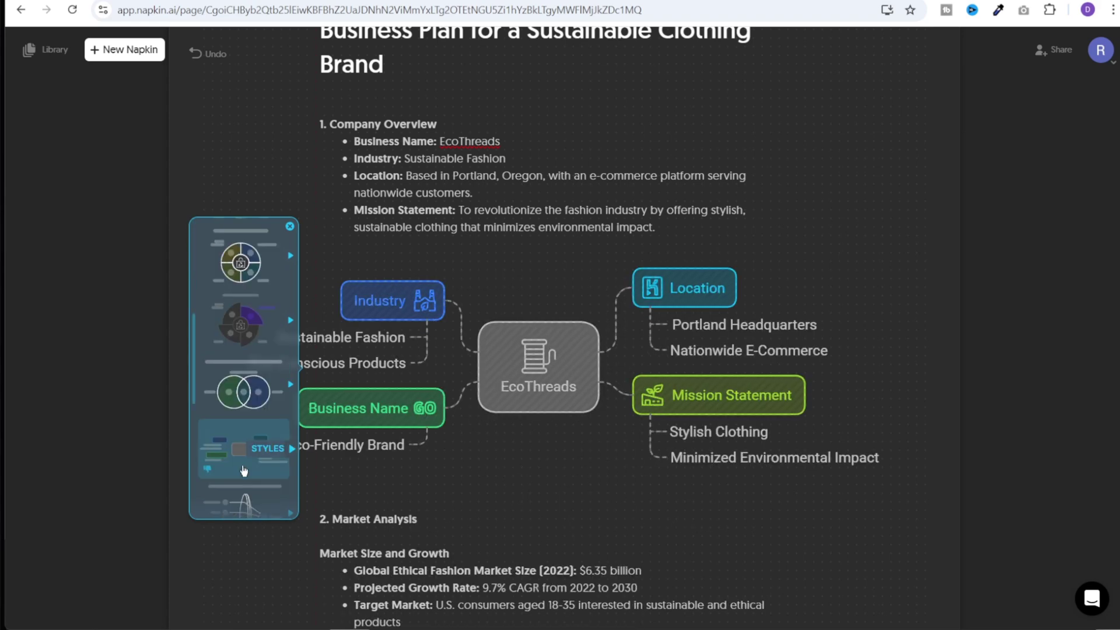
left_click(243, 464)
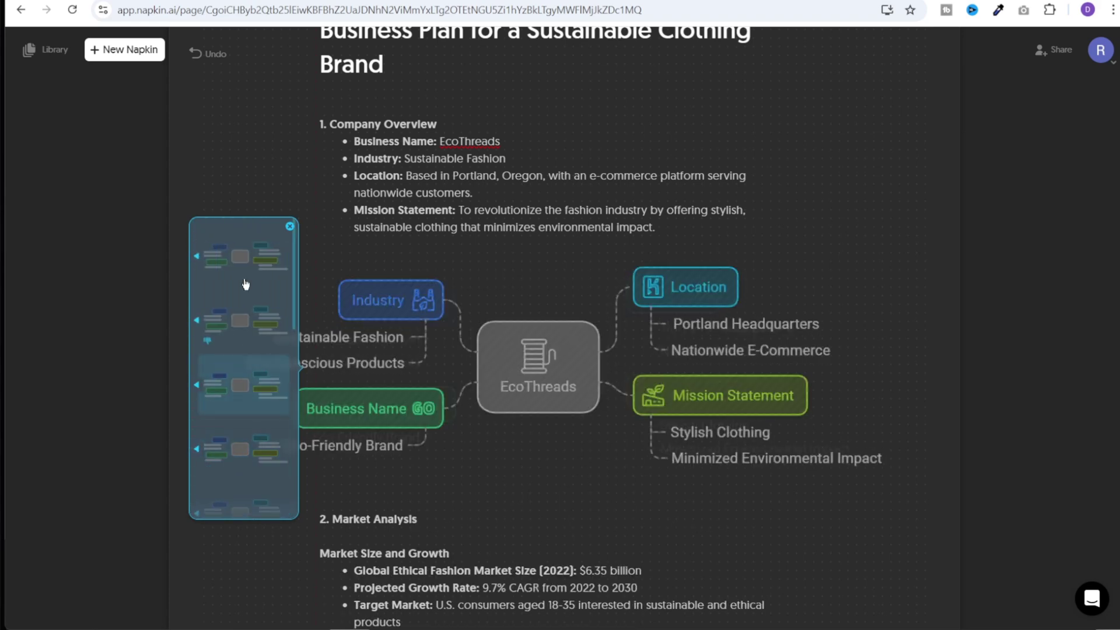
left_click(520, 430)
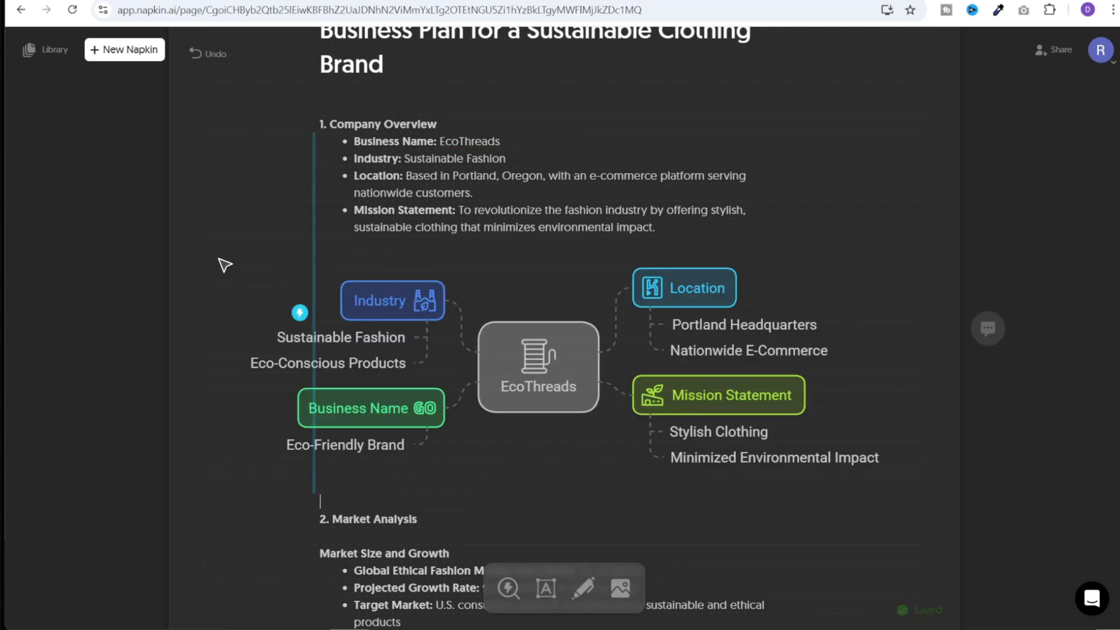
Step: Shift the mind map right and add 'Sustainable' to the Stylish Clothing label
left_click_drag(218, 259, 908, 516)
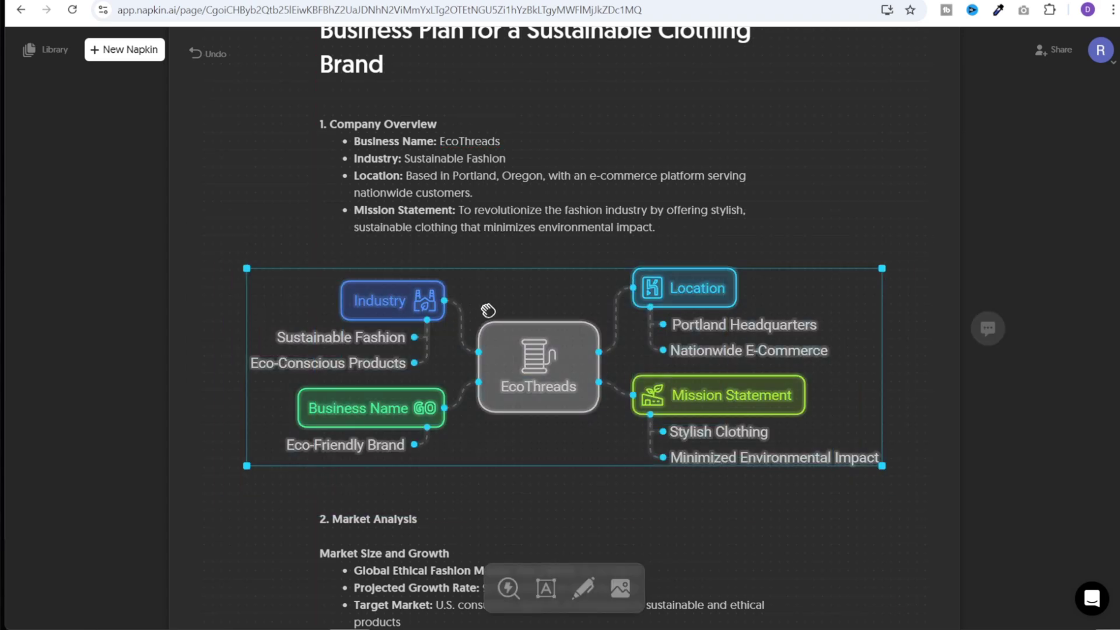
left_click_drag(566, 319, 624, 326)
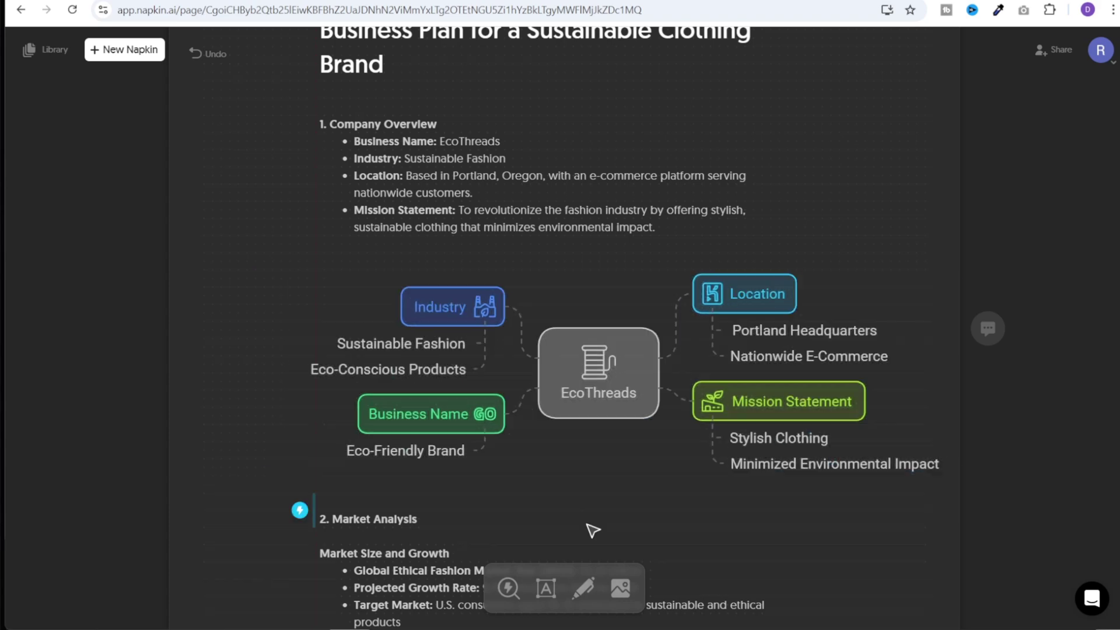
left_click(811, 438)
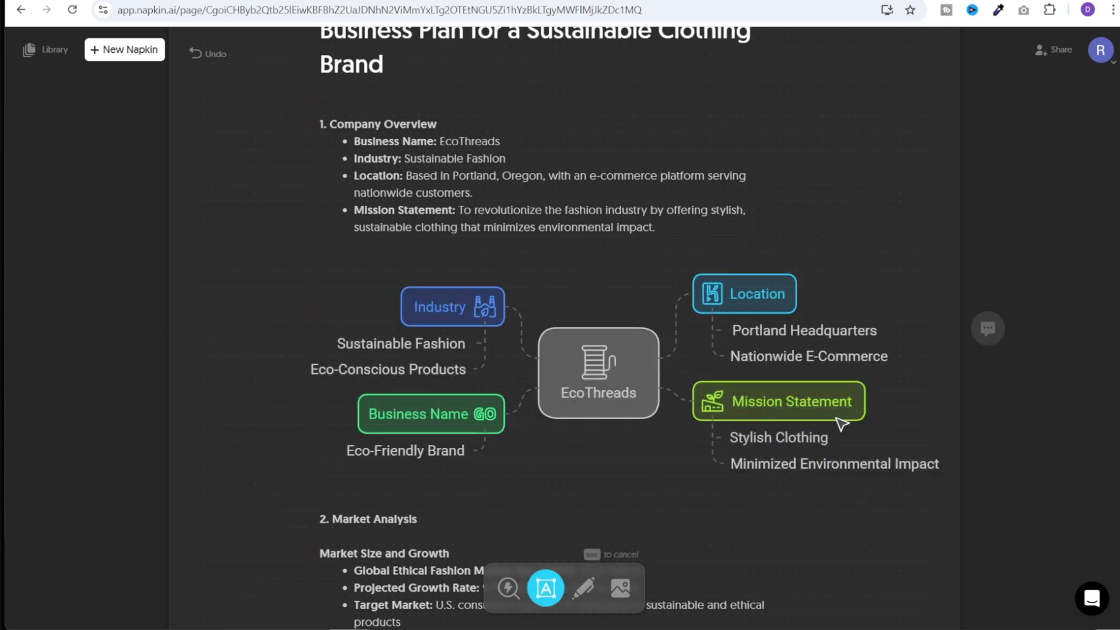
type("Sustainable")
key("ctrl+a")
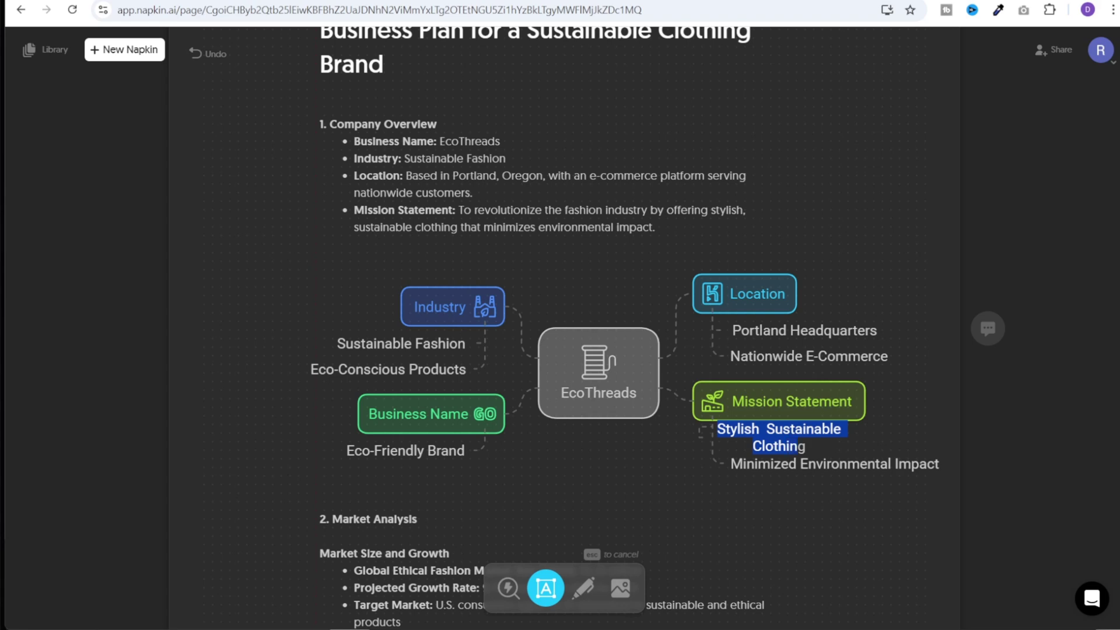
right_click(620, 267)
left_click(656, 280)
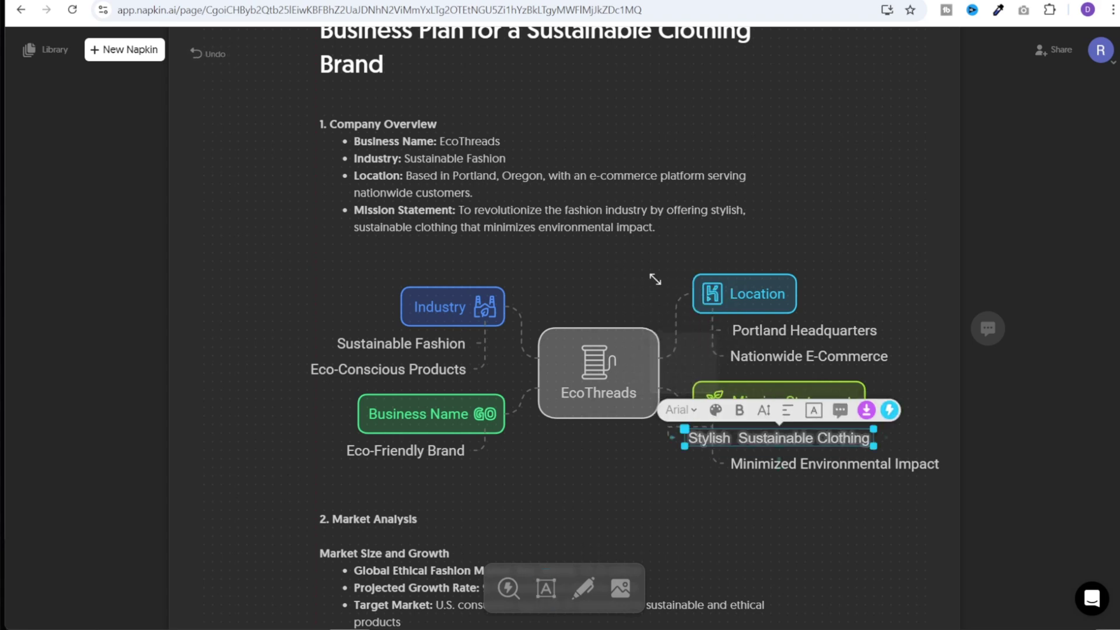
Step: Put the label in a rounded box and move it below Minimized Environmental Impact
left_click(818, 415)
left_click(803, 346)
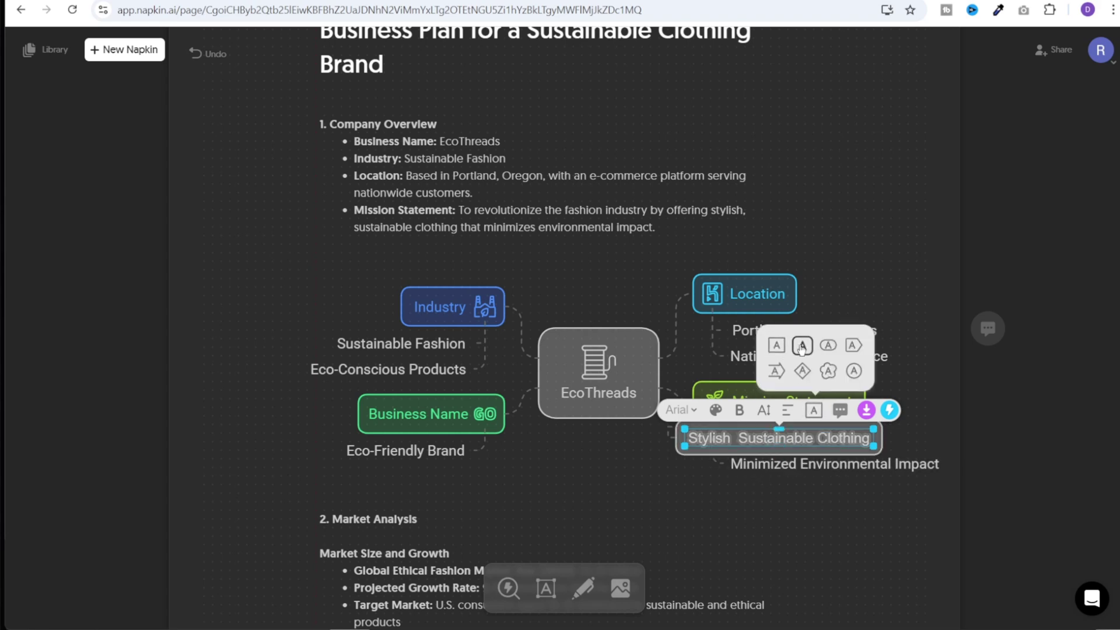
left_click_drag(863, 470, 872, 498)
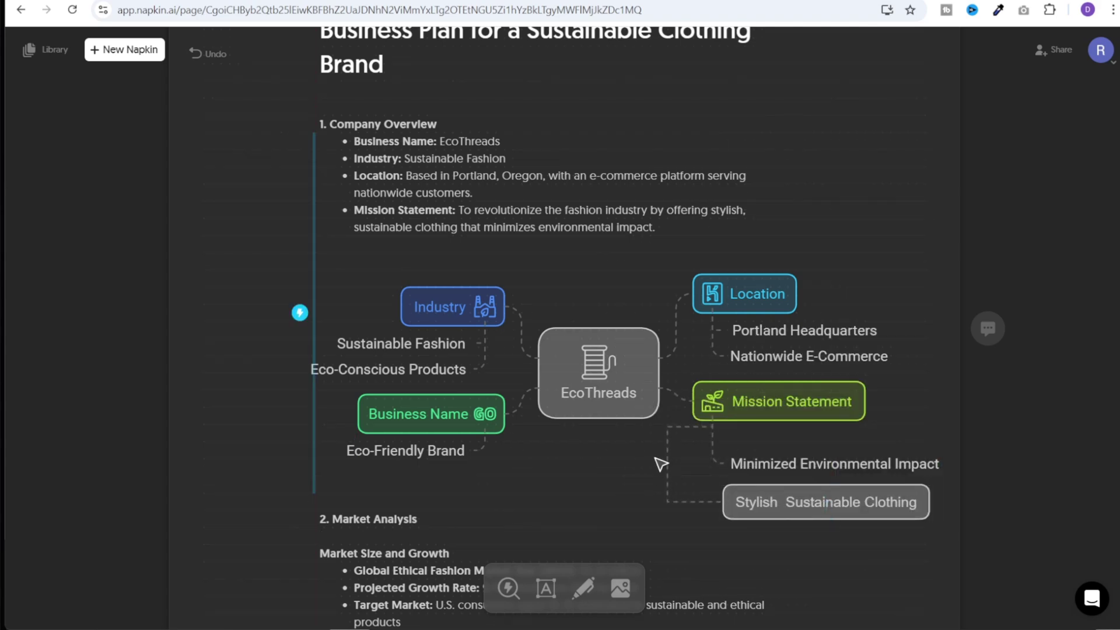
left_click_drag(662, 388, 738, 519)
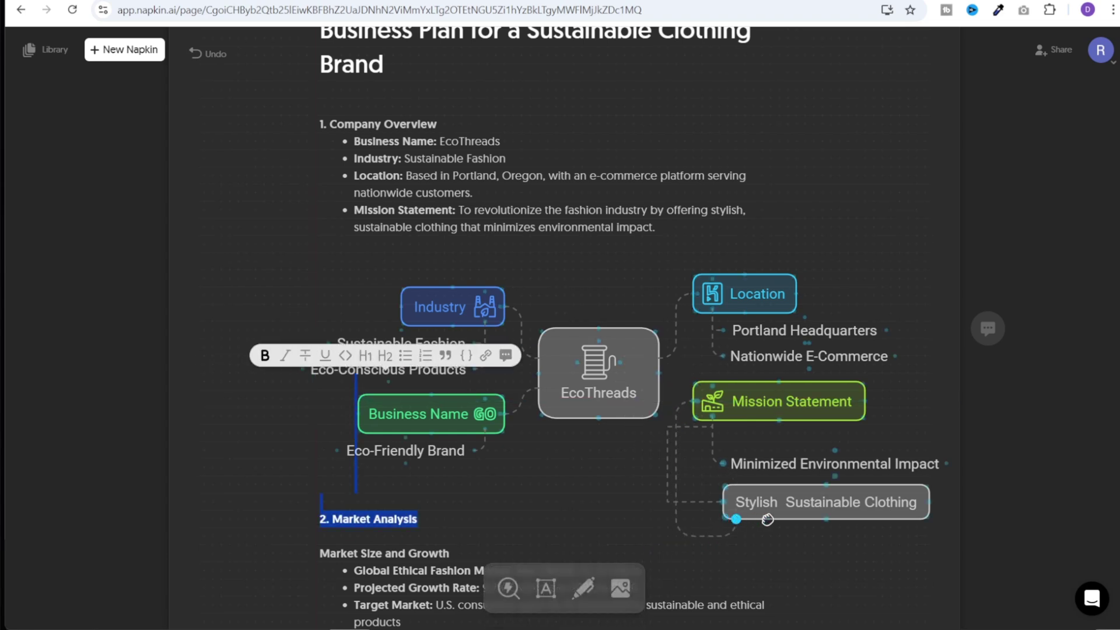
left_click(827, 551)
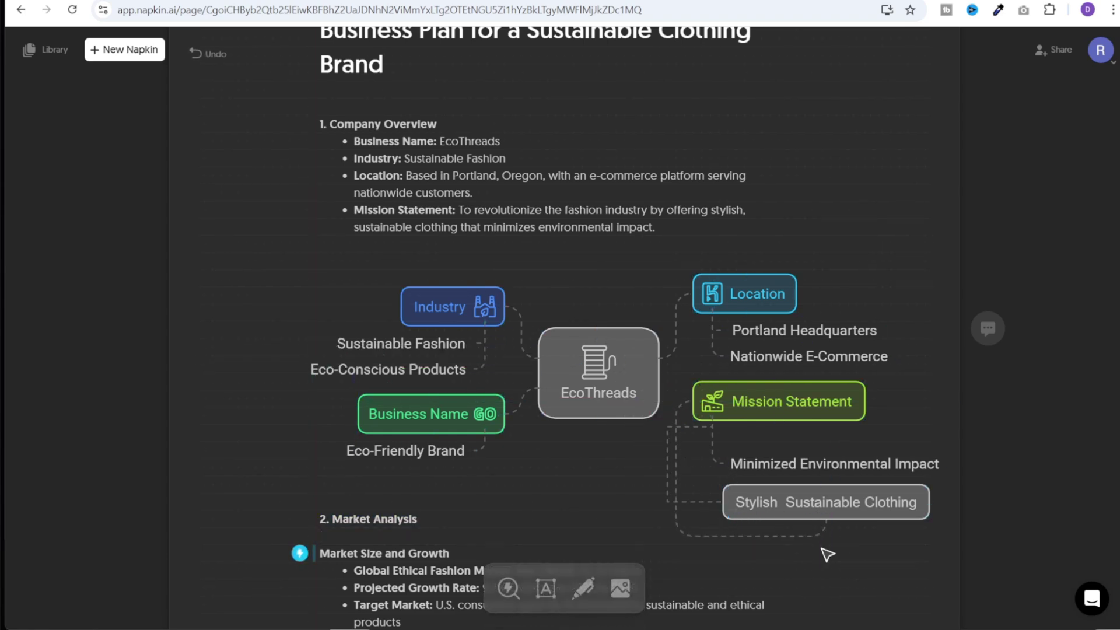
Step: Make the central EcoThreads node yellow
left_click(636, 357)
left_click(528, 310)
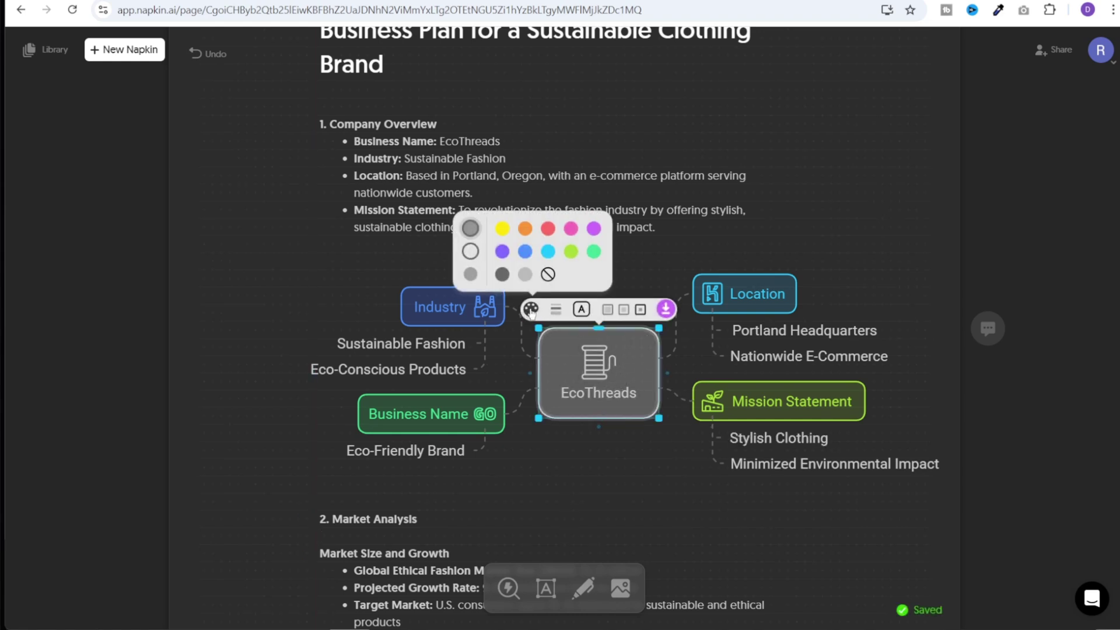
left_click(503, 230)
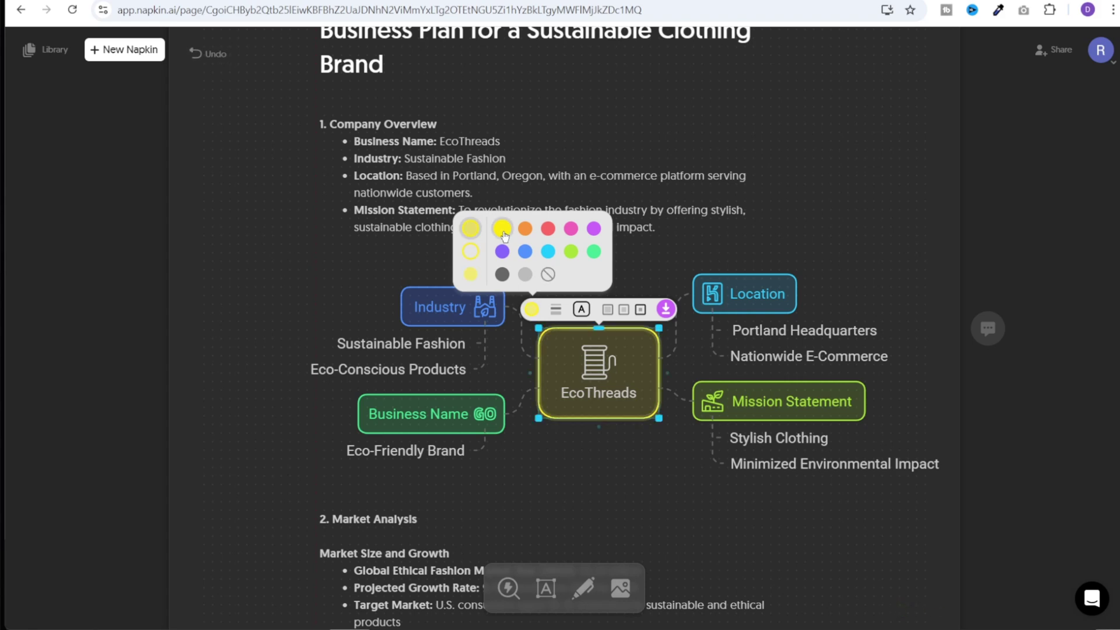
left_click(583, 588)
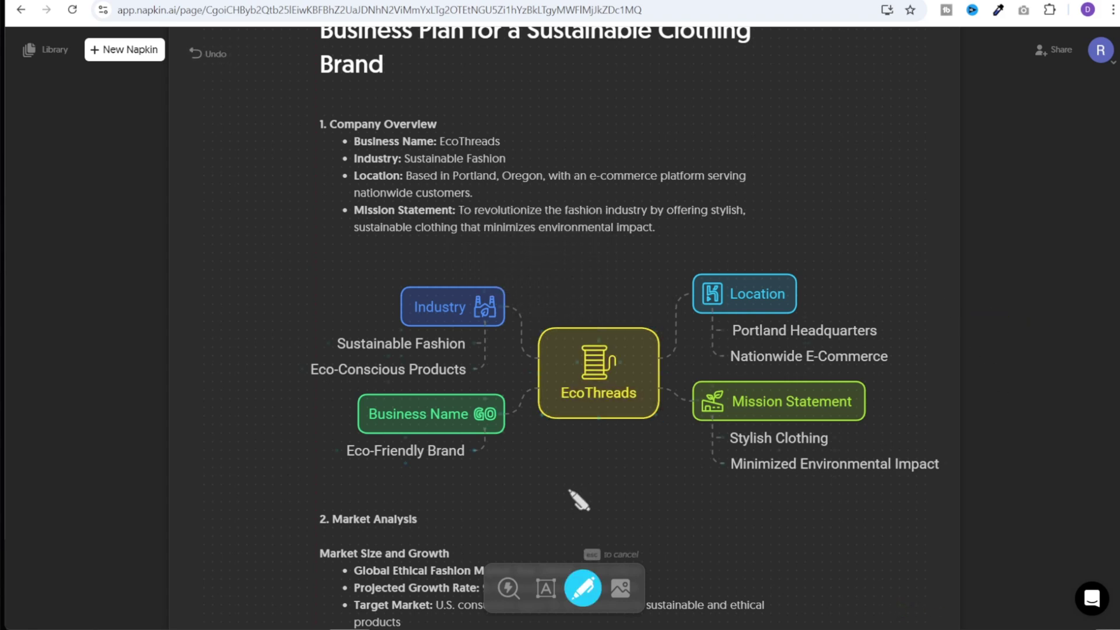
Step: Search images for 'bus', then close the search without adding a picture
left_click(621, 588)
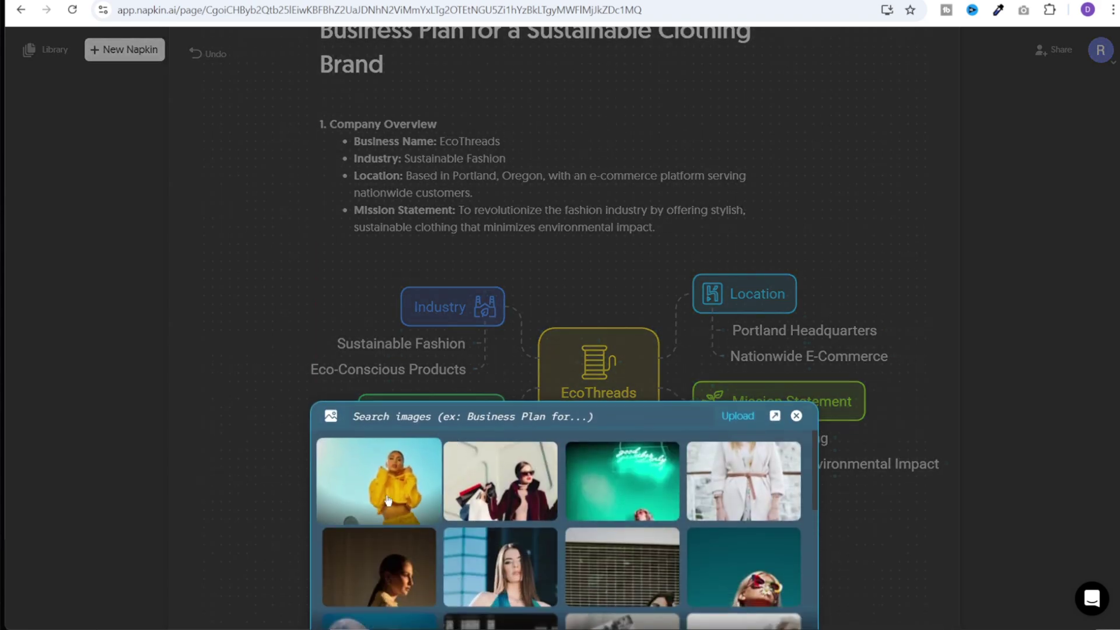
type("business")
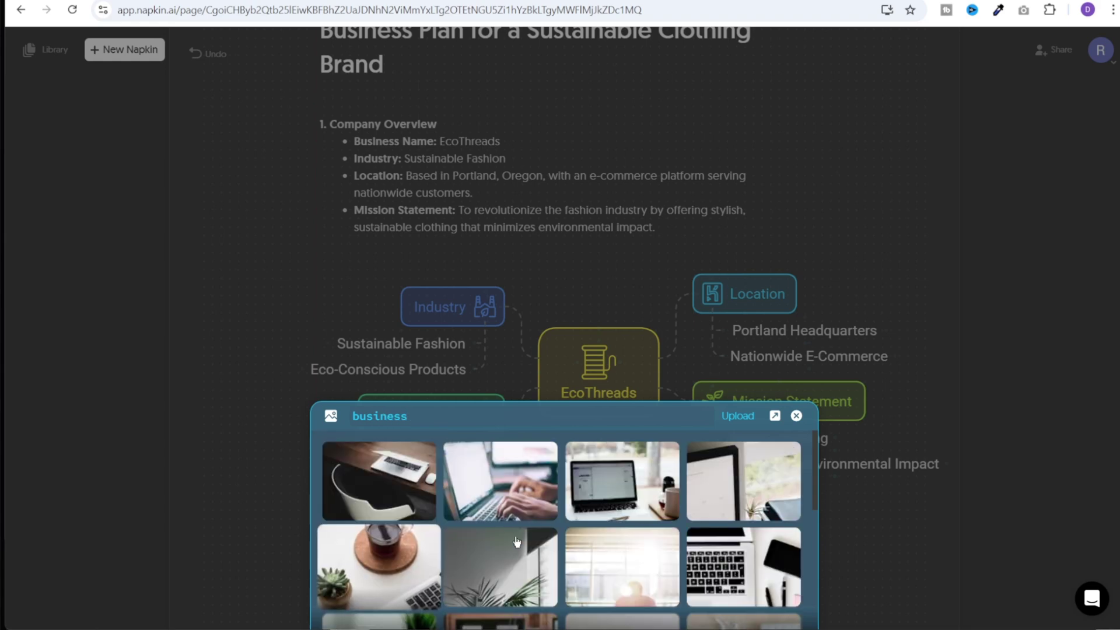
scroll(393, 555, "down", 1)
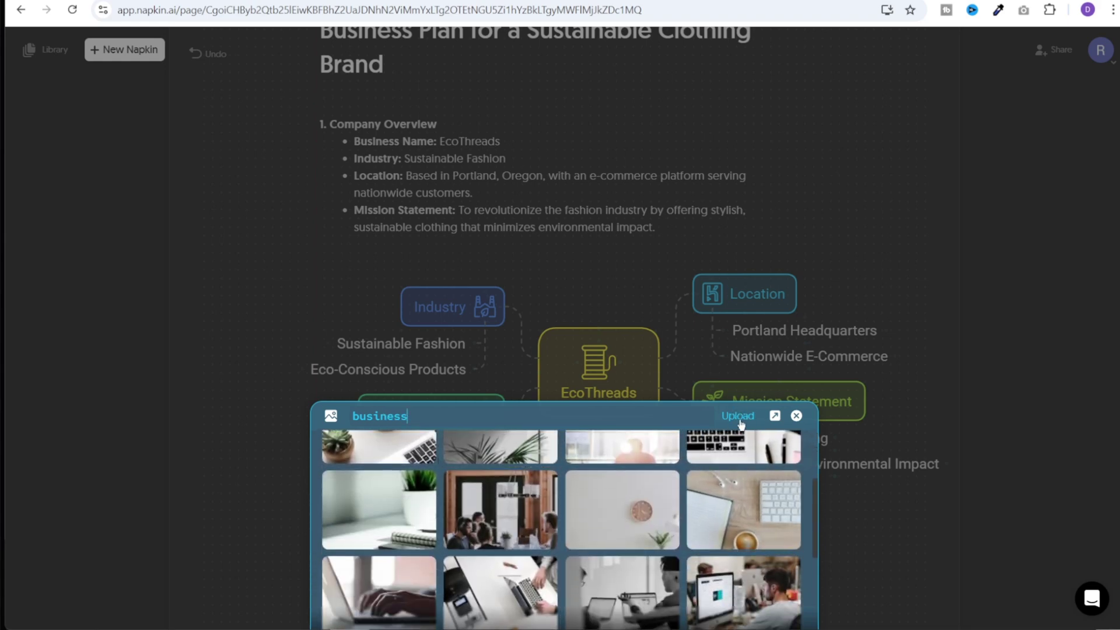
left_click(797, 415)
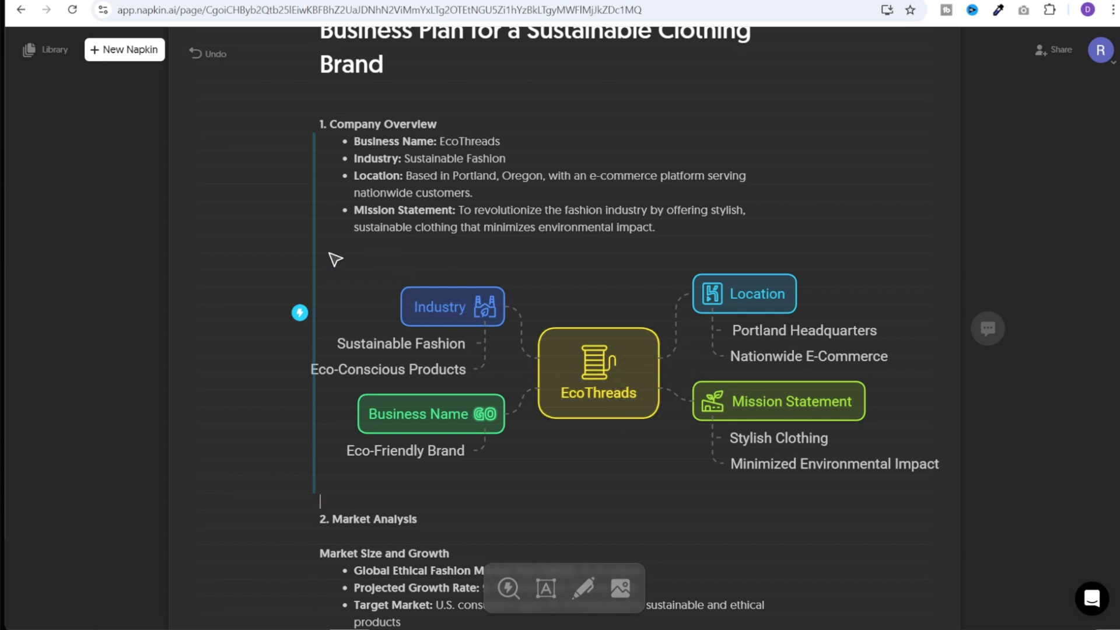
left_click_drag(258, 265, 999, 494)
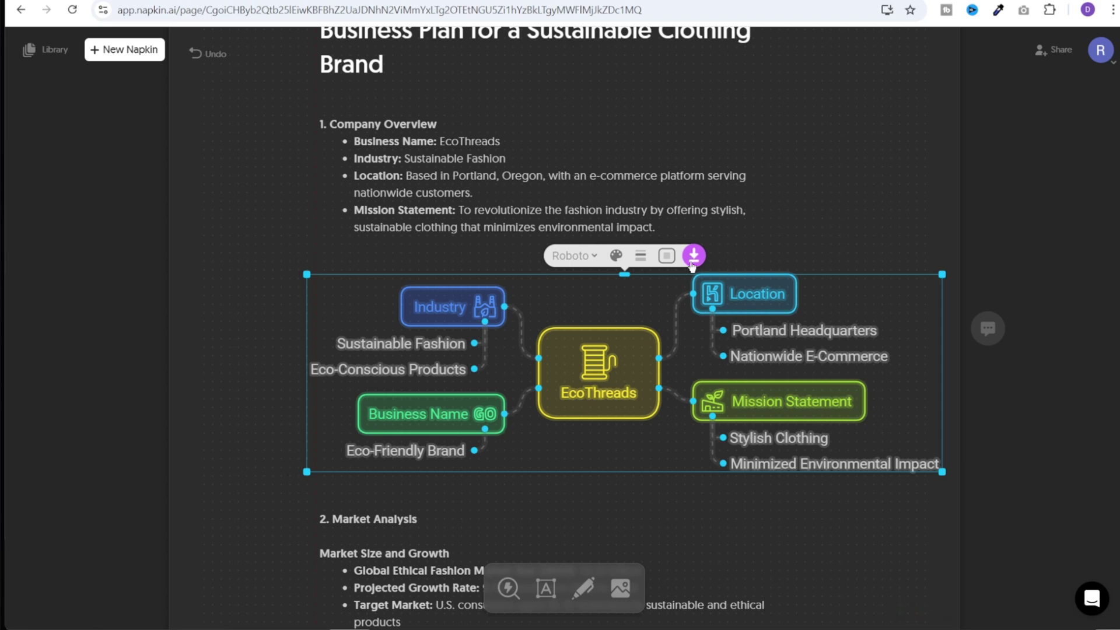
left_click(694, 256)
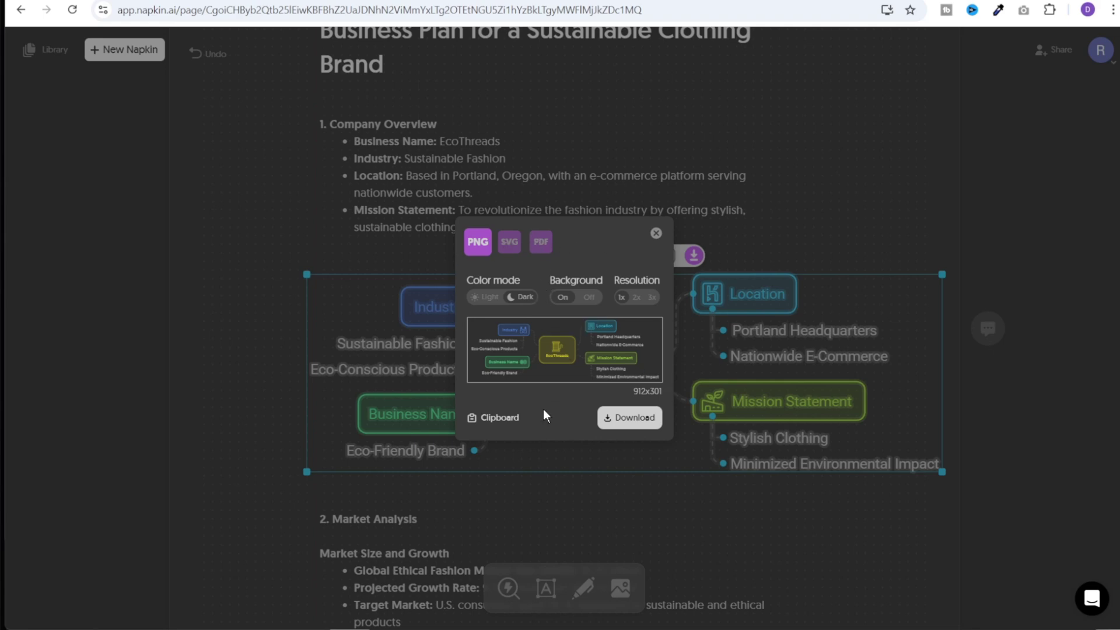
left_click(637, 298)
left_click(650, 297)
Step: Add a Market Size and Growth bar chart: 6.35 billion for 2022, 14.12 for 2030
left_click(1031, 423)
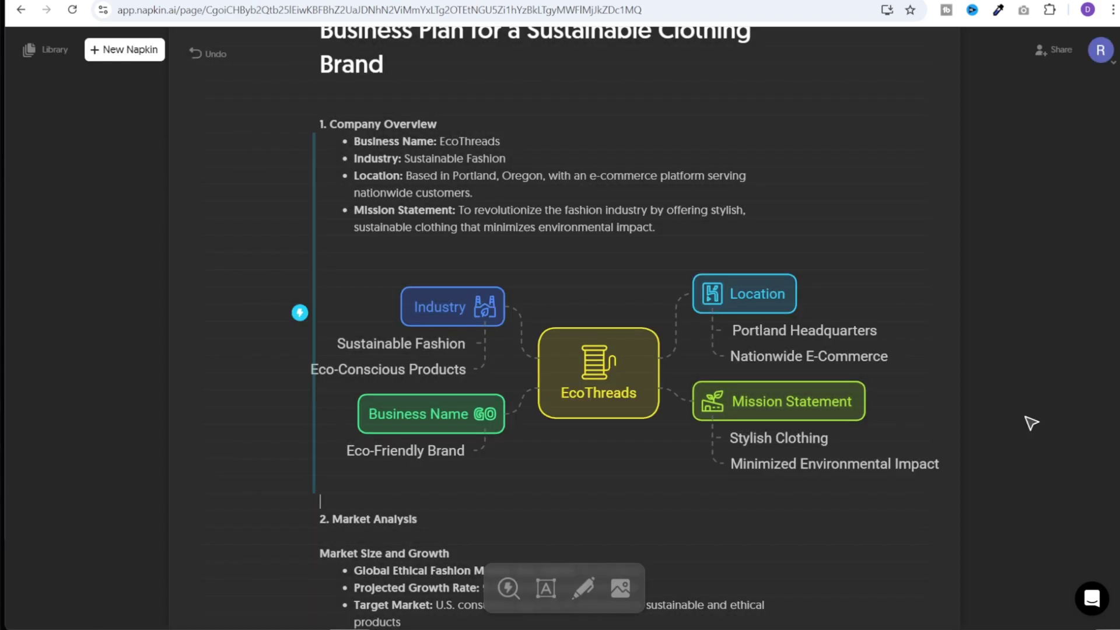
scroll(852, 421, "down", 7)
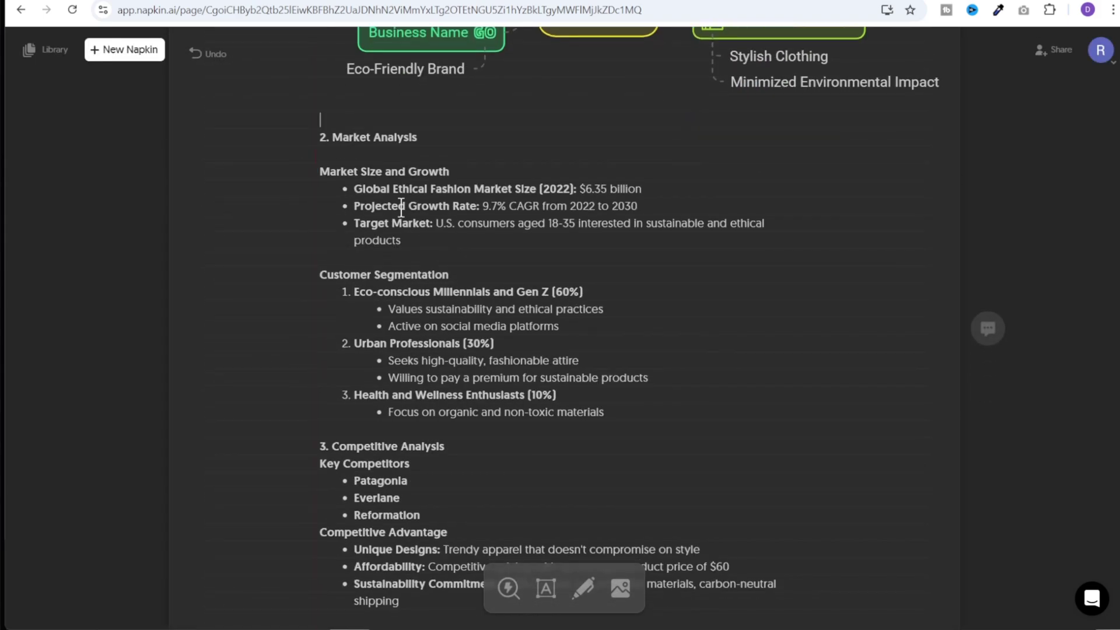
left_click_drag(411, 241, 322, 180)
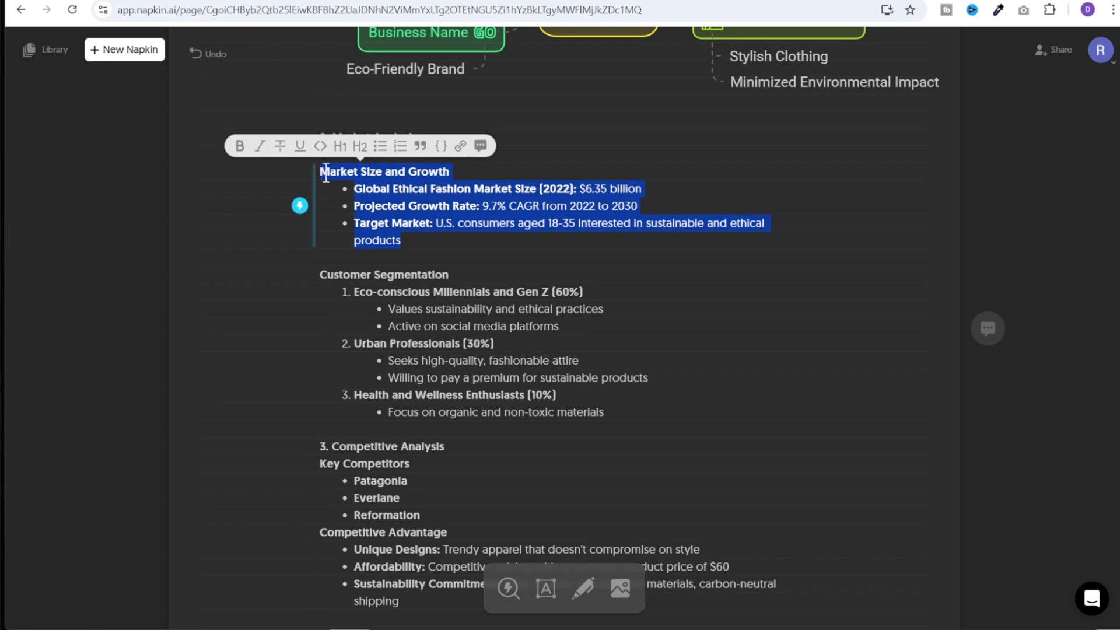
left_click(299, 205)
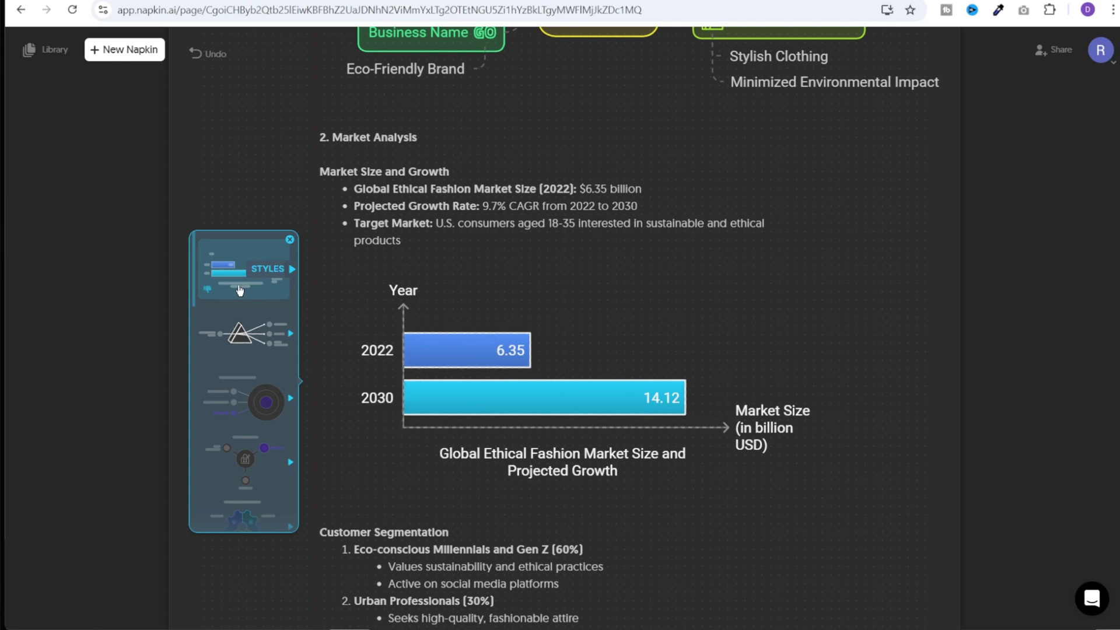
left_click(392, 367)
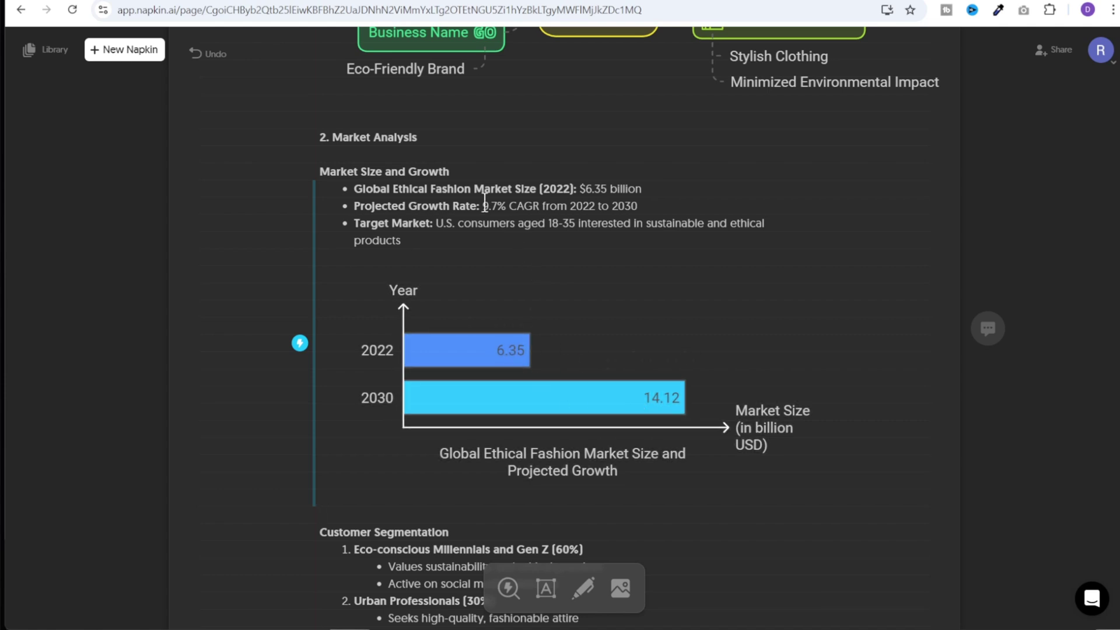
left_click_drag(483, 206, 563, 210)
left_click(592, 239)
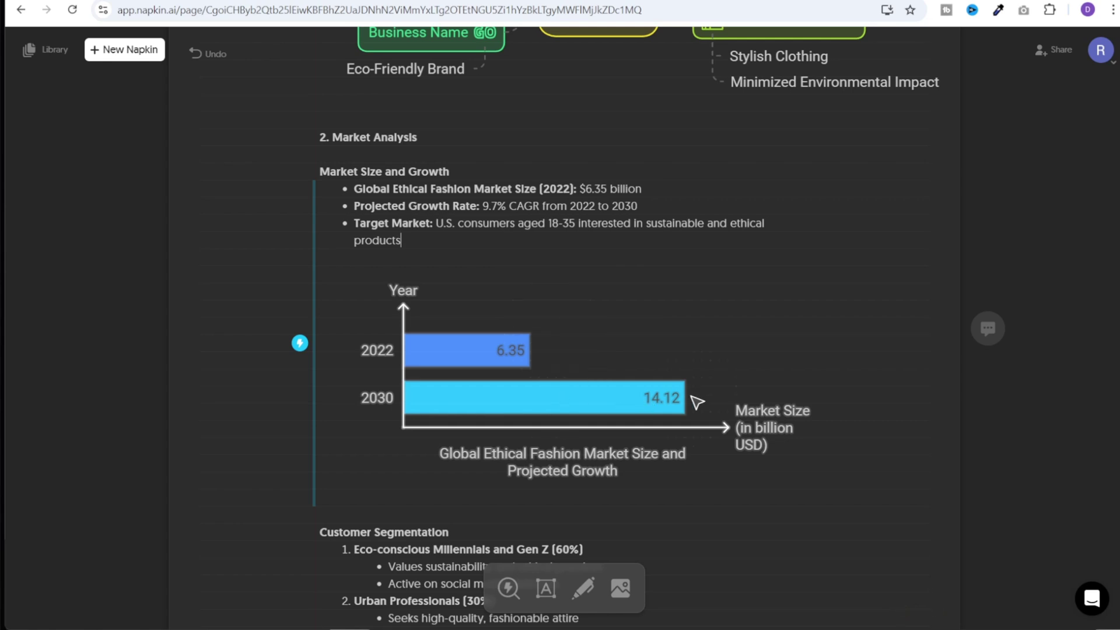
Step: Generate a donut chart of the 60%, 30% and 10% customer segments, first style
scroll(642, 432, "down", 3)
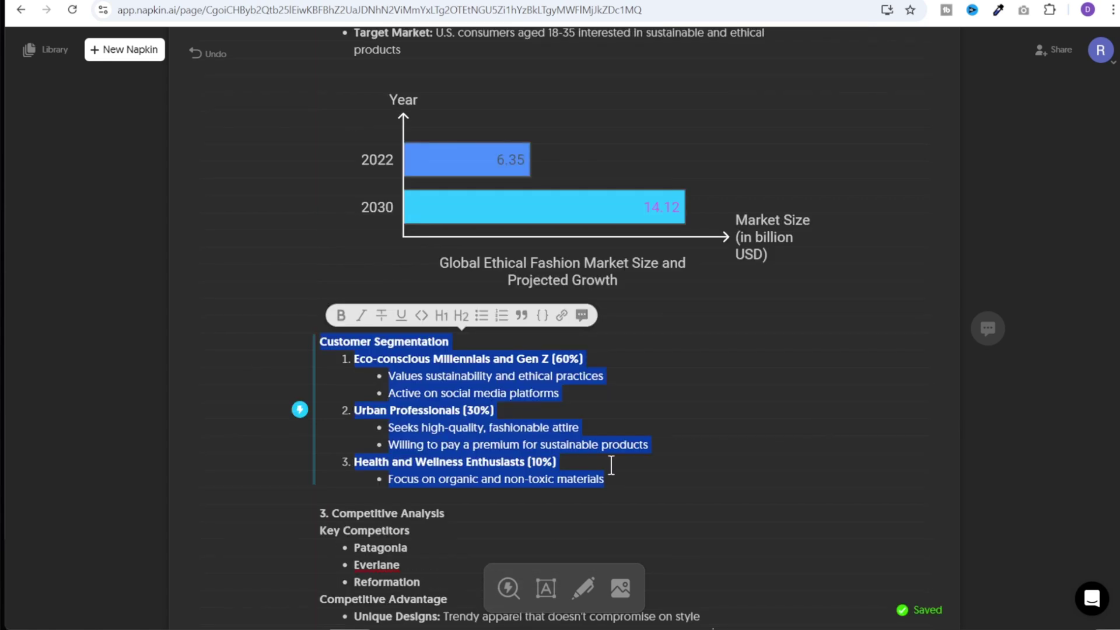
left_click_drag(620, 483, 317, 344)
left_click(300, 410)
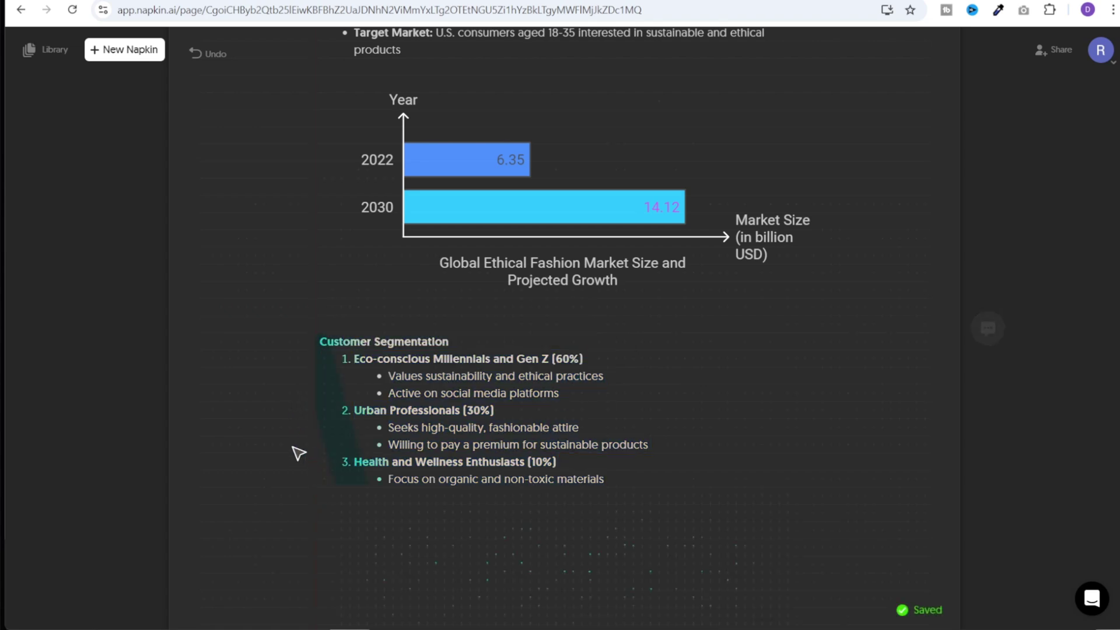
scroll(461, 224, "down", 4)
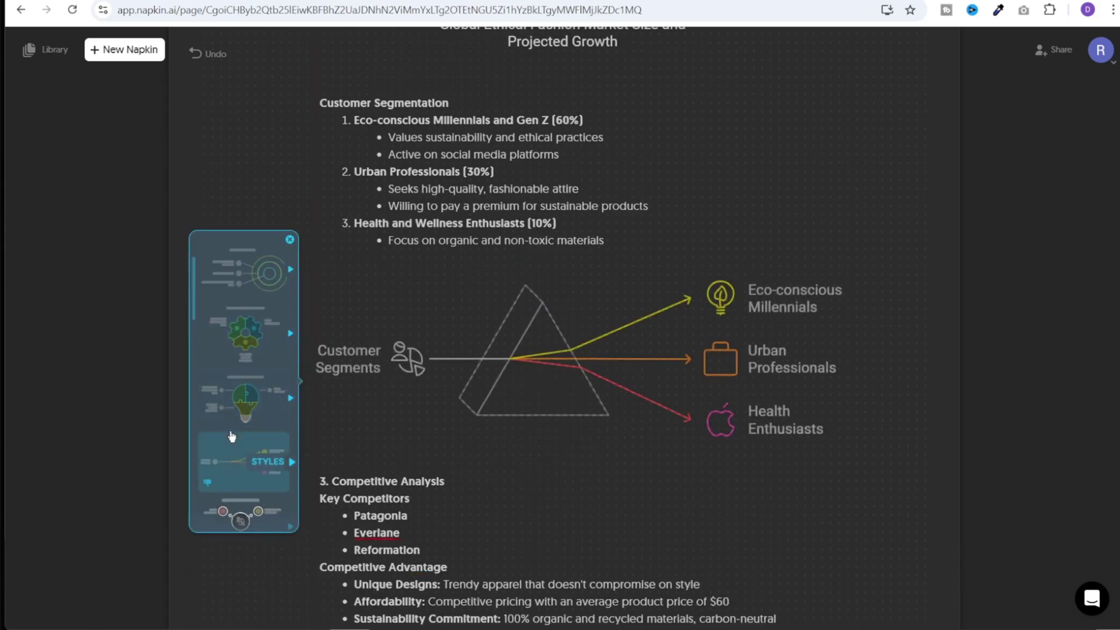
scroll(229, 438, "down", 3)
left_click(253, 393)
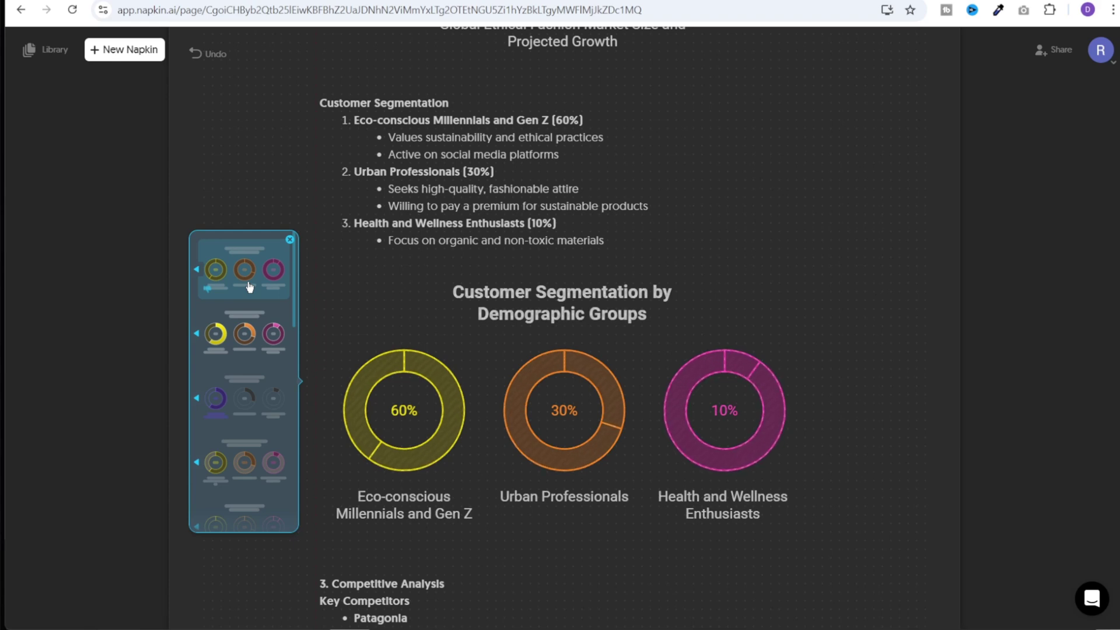
left_click(249, 287)
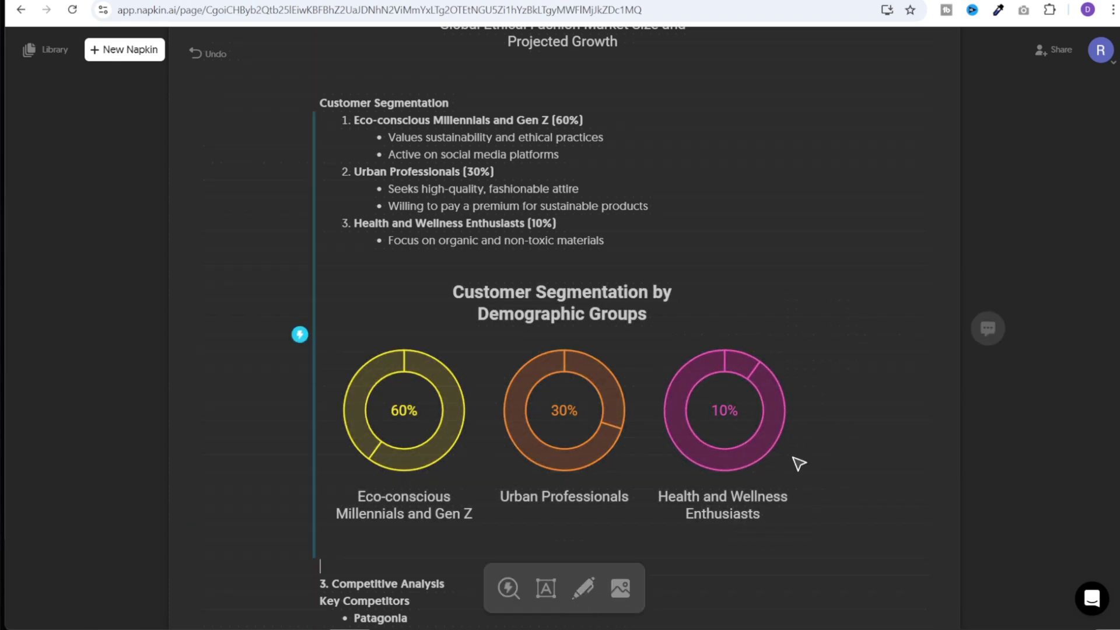
left_click(508, 589)
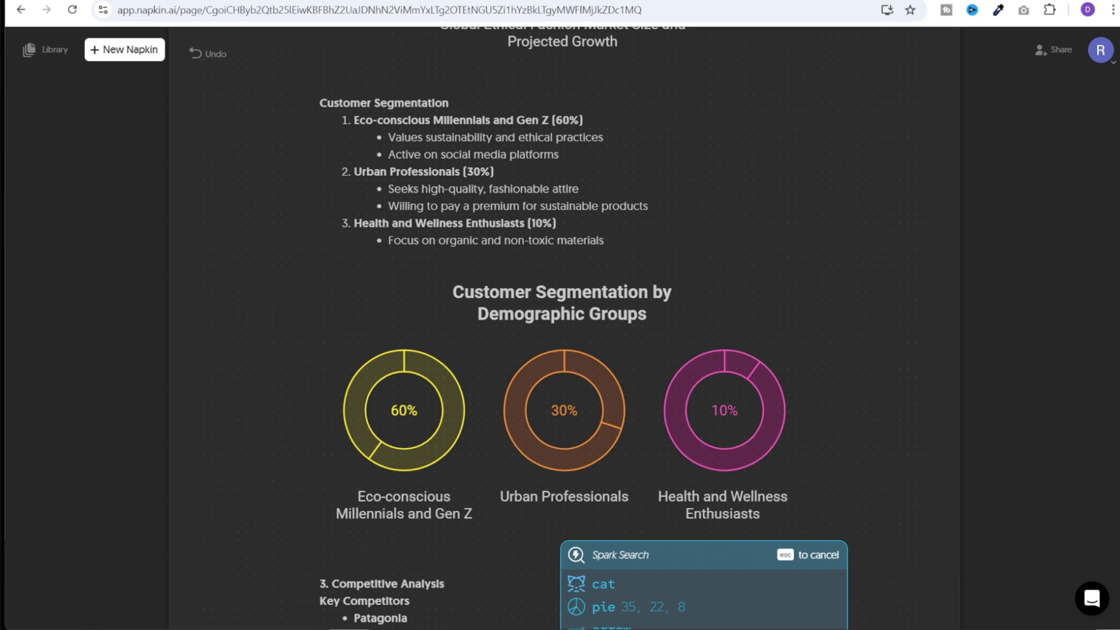
Step: Insert an email icon from Spark Search and colour it purple
type("ema")
key("Return")
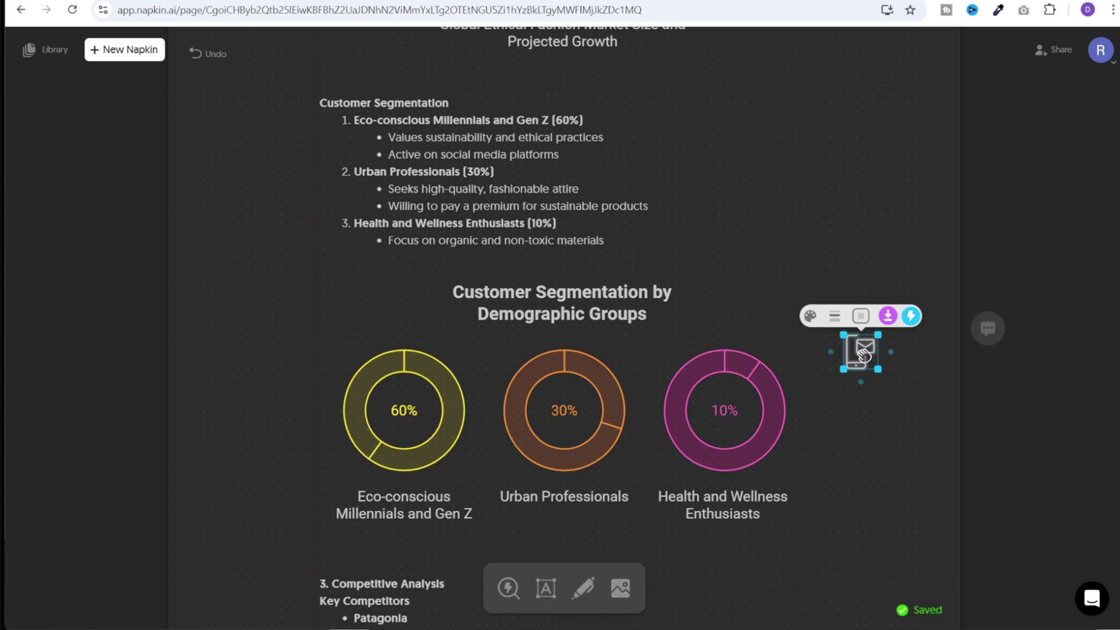
left_click(810, 315)
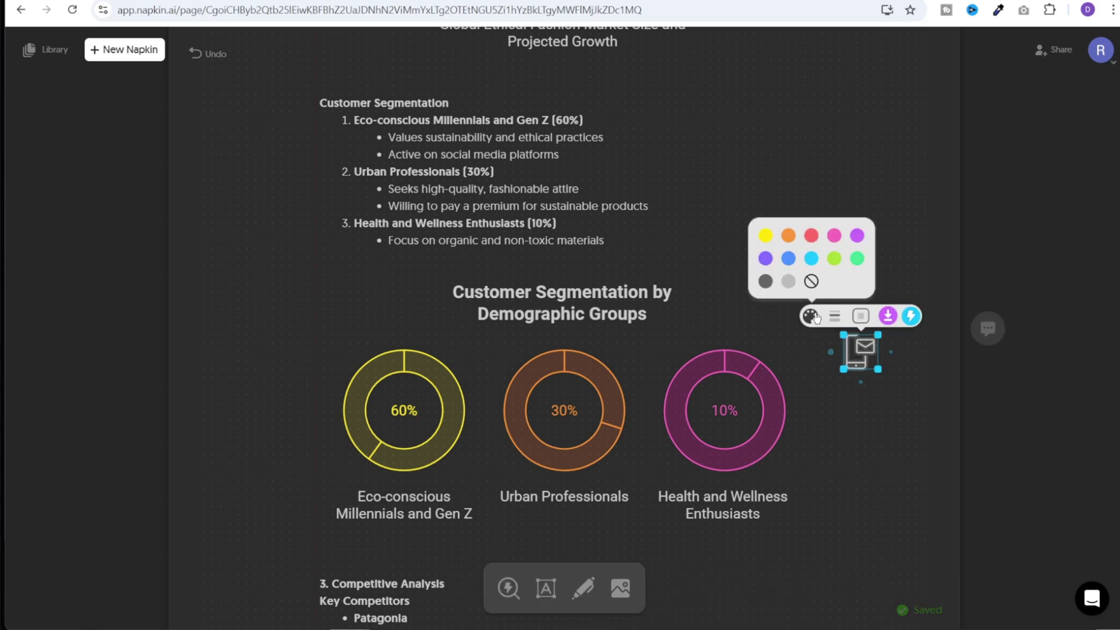
left_click(834, 235)
left_click(856, 235)
left_click(959, 338)
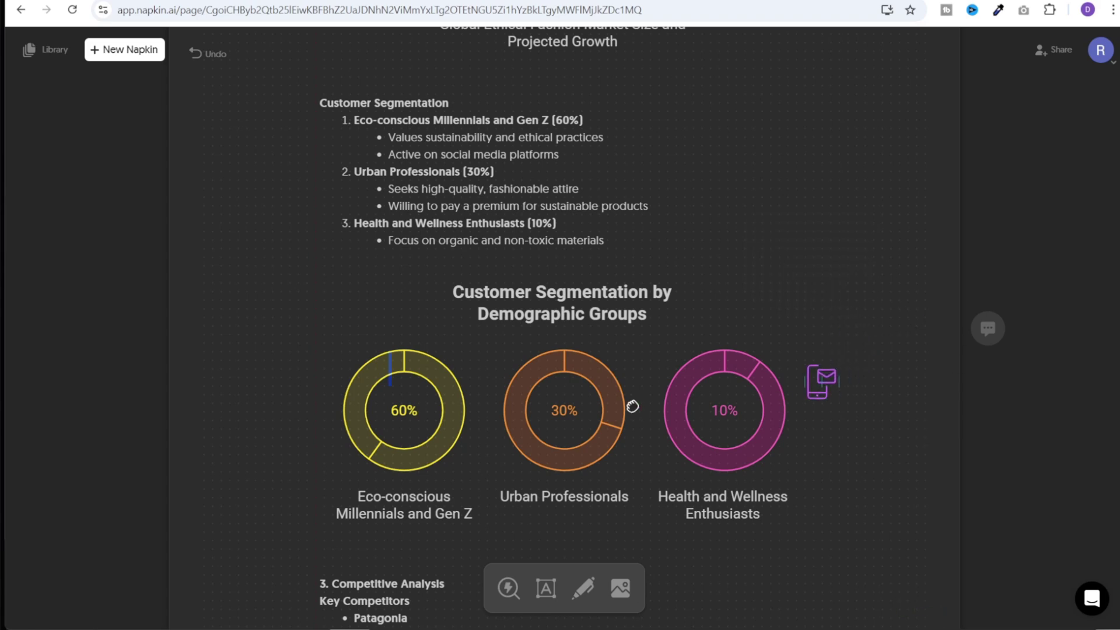
key("slash")
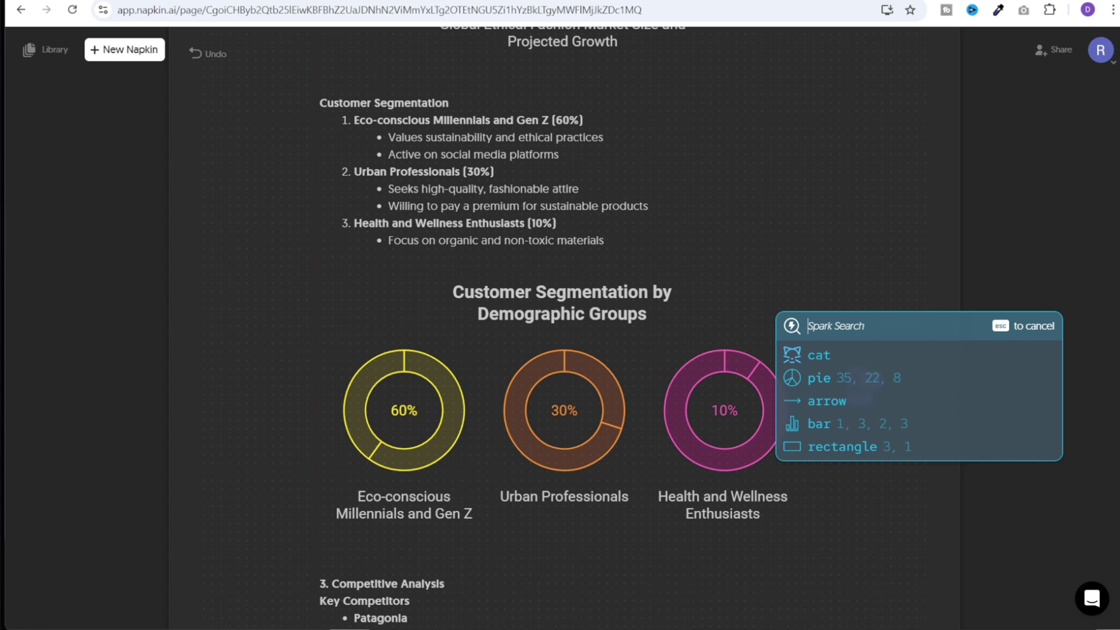
key("Escape")
scroll(623, 453, "down", 10)
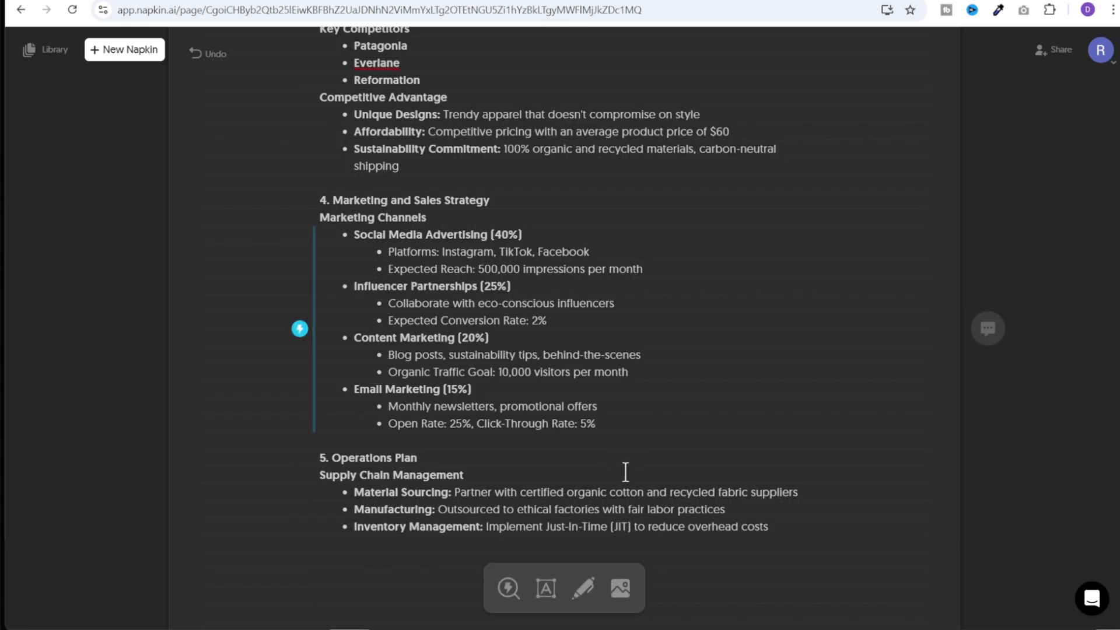
Step: Generate a visual from the Marketing Channels text, trying gears before choosing the tree style
left_click_drag(606, 423, 321, 218)
left_click(304, 328)
scroll(363, 443, "down", 2)
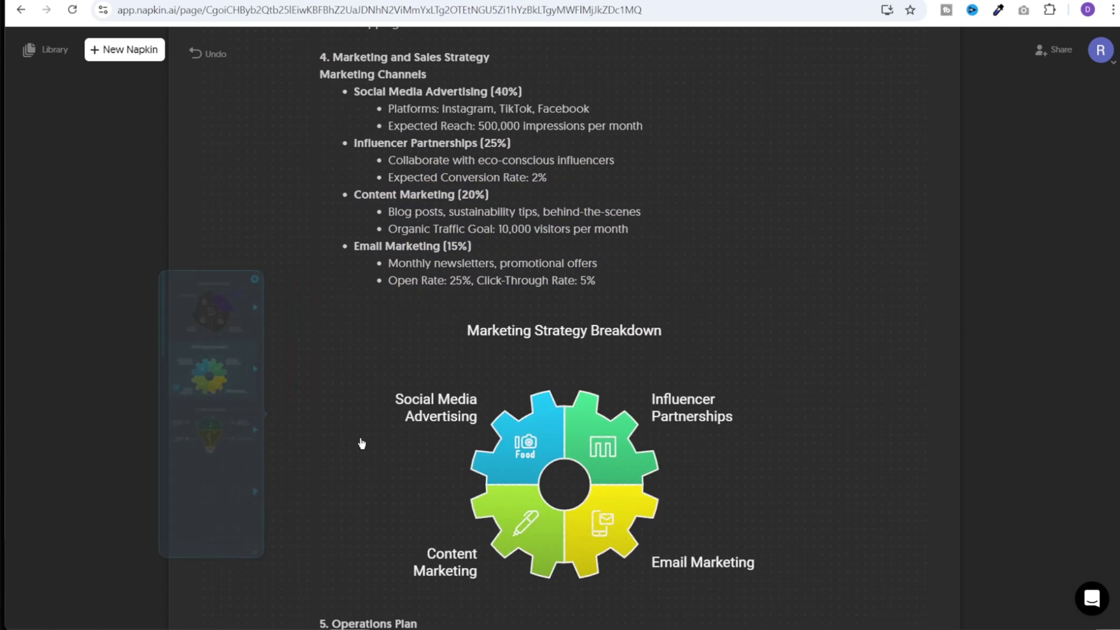
left_click(258, 357)
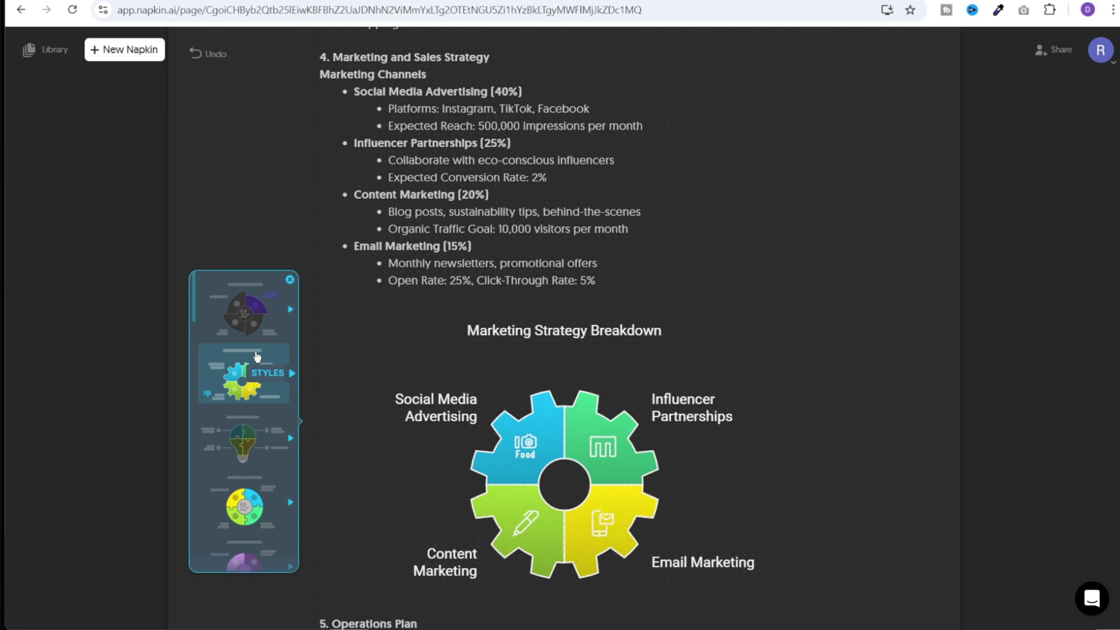
scroll(258, 357, "down", 3)
left_click(237, 415)
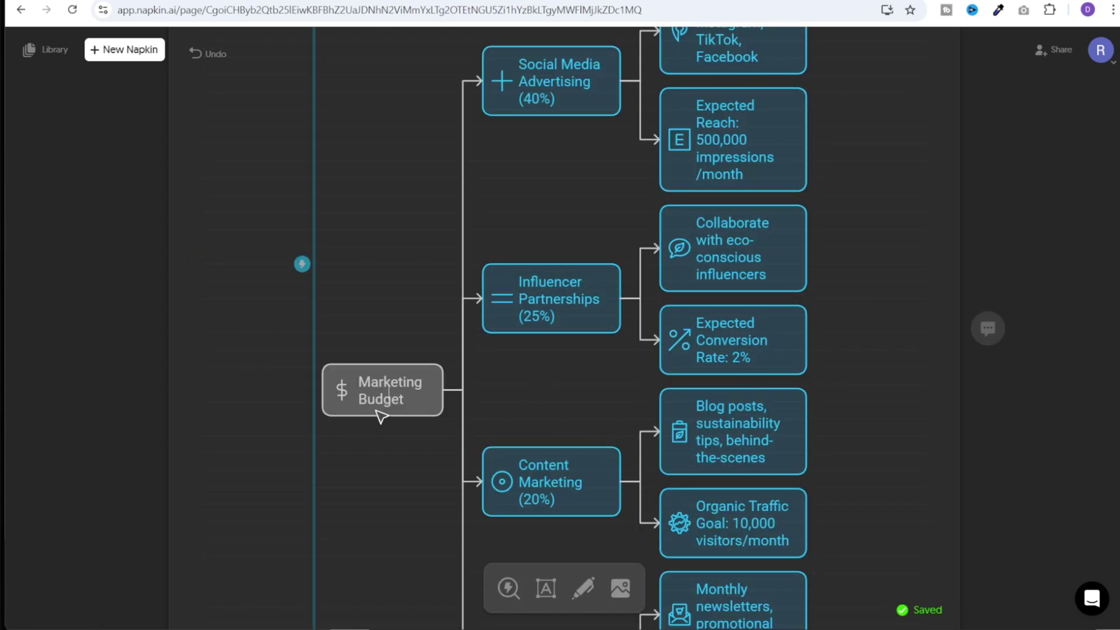
scroll(394, 426, "down", 3)
scroll(393, 423, "up", 3)
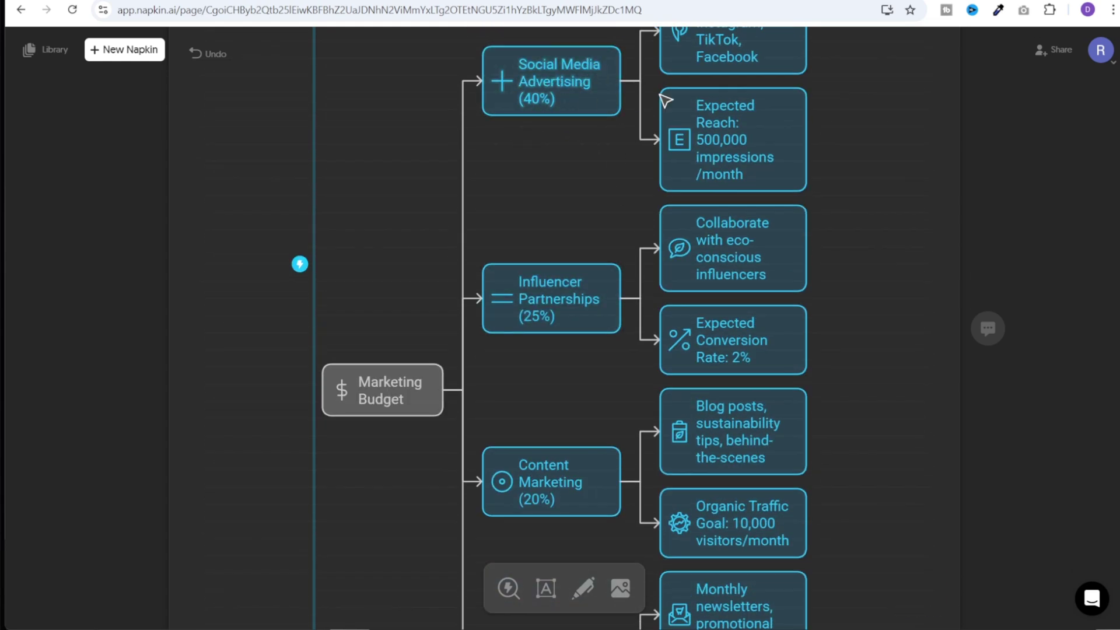
scroll(793, 221, "up", 3)
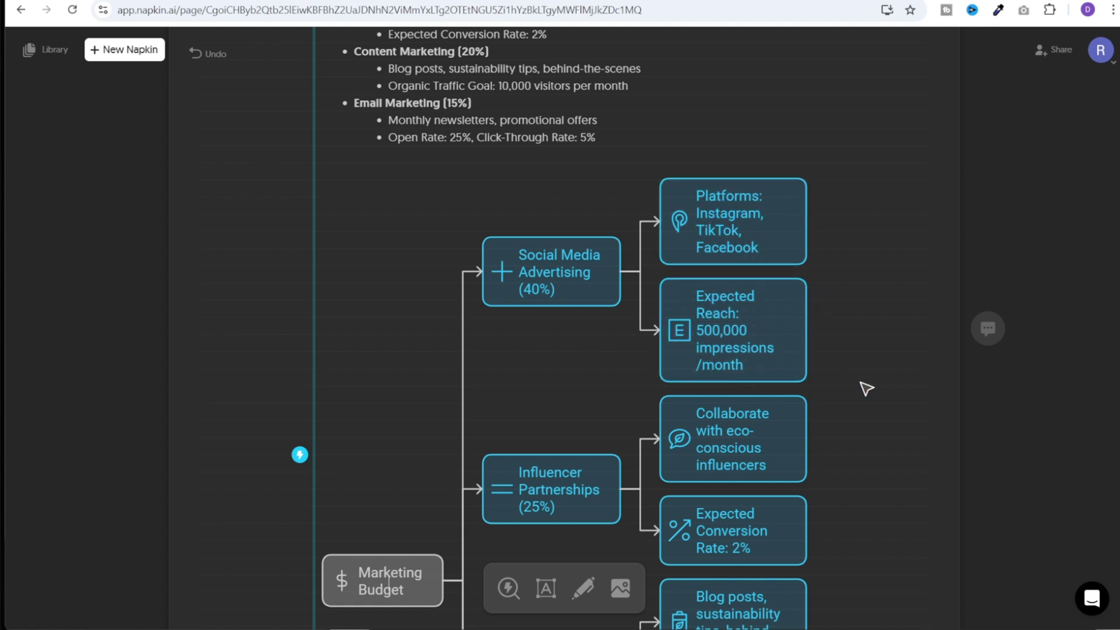
scroll(425, 455, "down", 3)
Step: Recolour the Marketing Budget tree diagram green and yellow
left_click(415, 461)
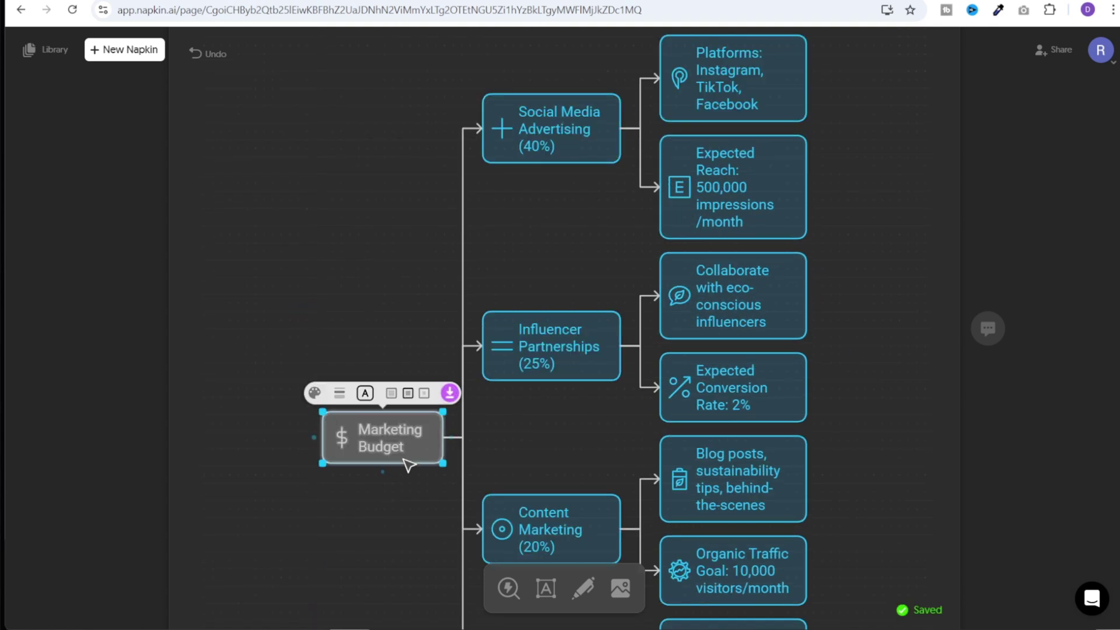
left_click(930, 393)
scroll(931, 393, "down", 5)
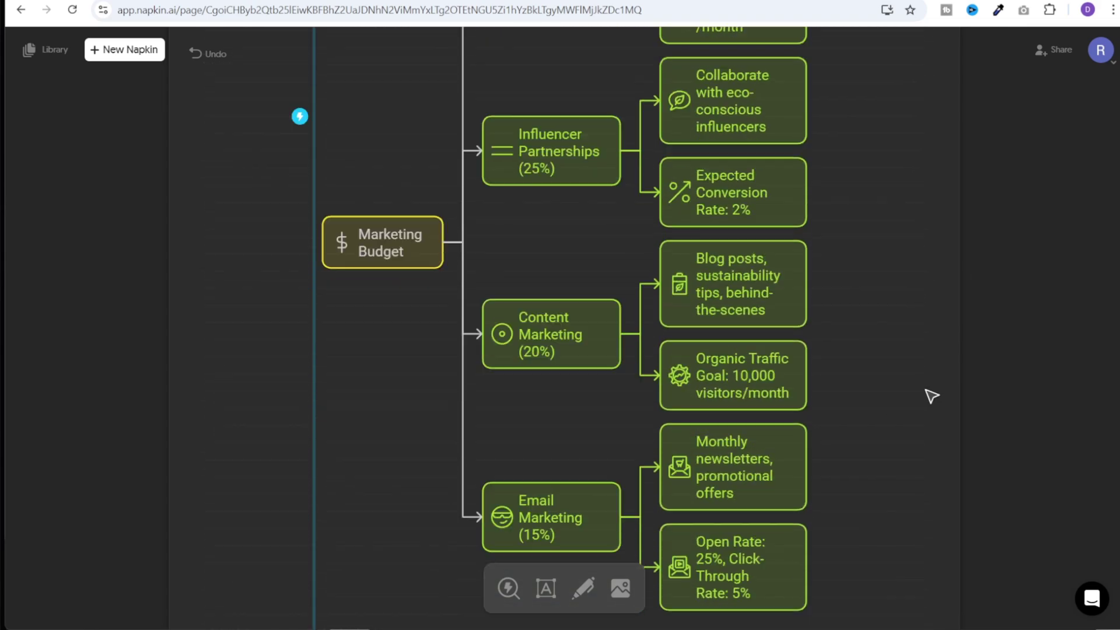
scroll(300, 257, "up", 3)
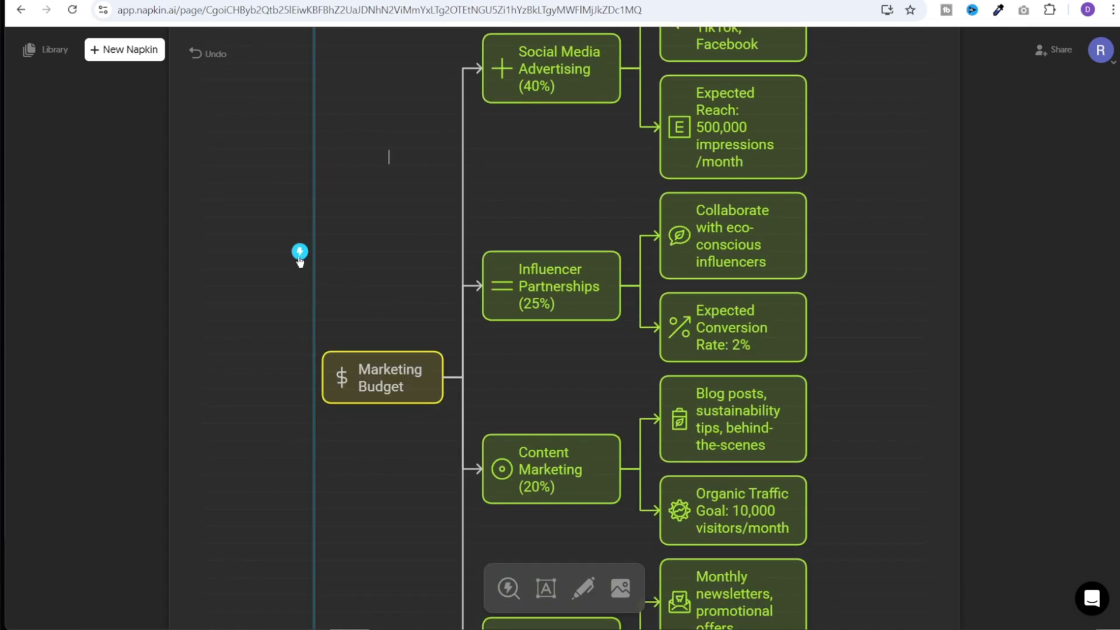
left_click(433, 325)
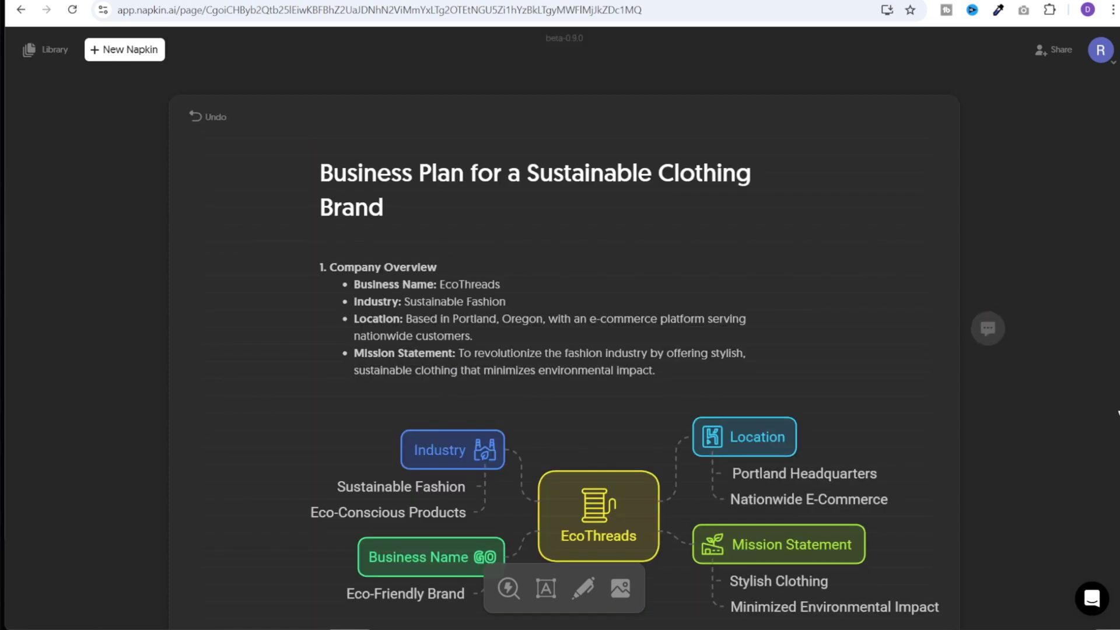
Step: Scroll through the finished business plan from the mind map down to the marketing flowchart
scroll(1118, 413, "down", 4)
scroll(1117, 413, "down", 14)
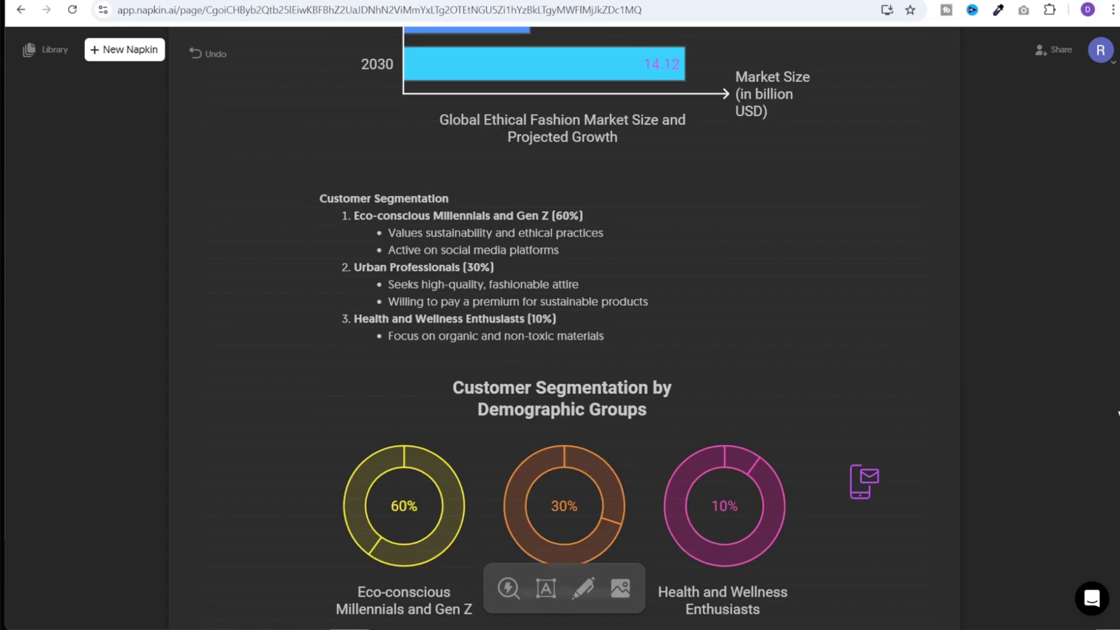
scroll(1117, 413, "down", 12)
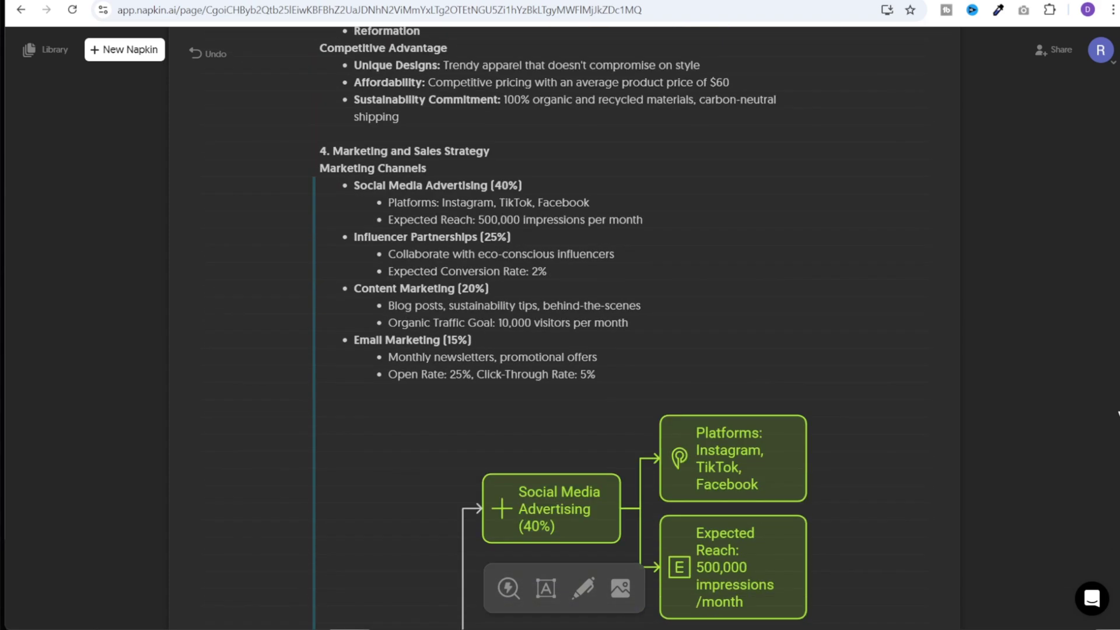
scroll(1117, 413, "down", 10)
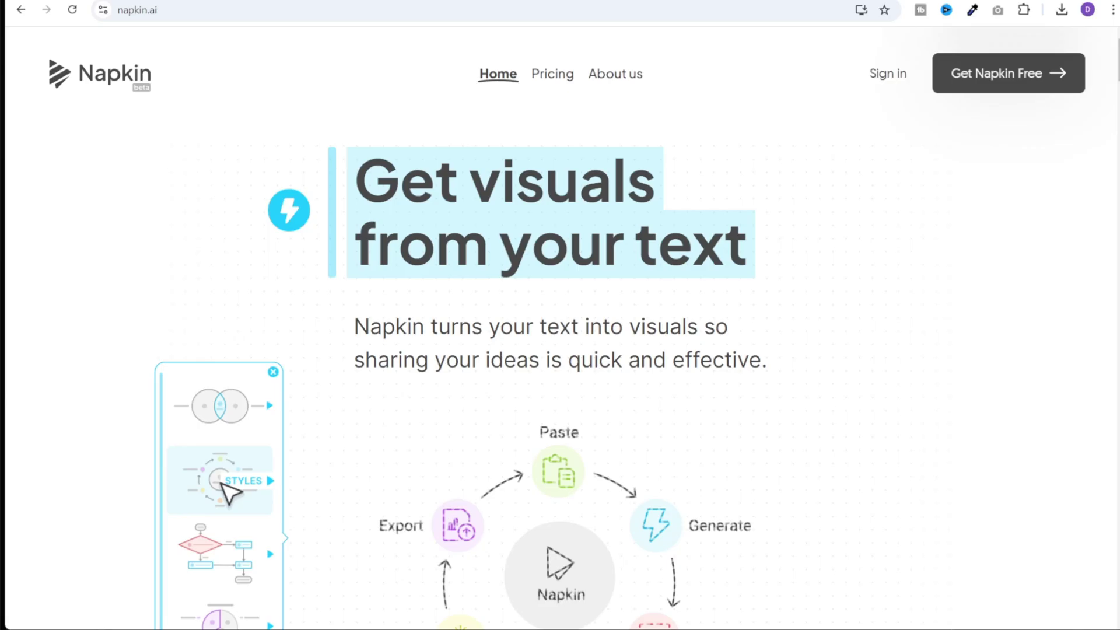
scroll(794, 505, "down", 3)
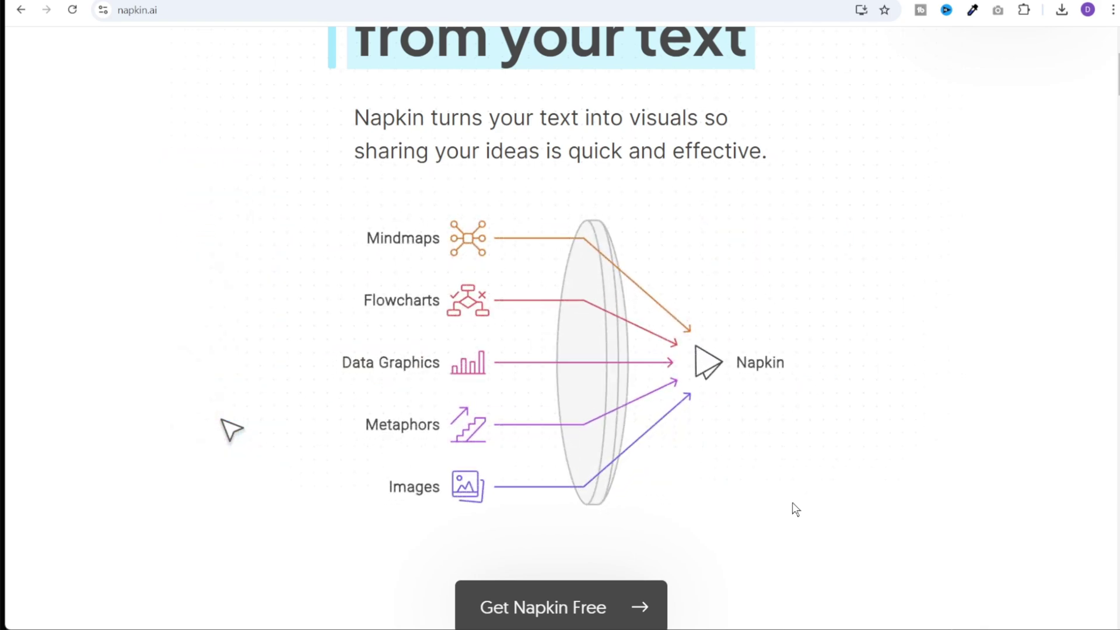
Step: Scroll the napkin.ai homepage past the Use cases cards to the Gallery of sample visuals
scroll(792, 502, "down", 10)
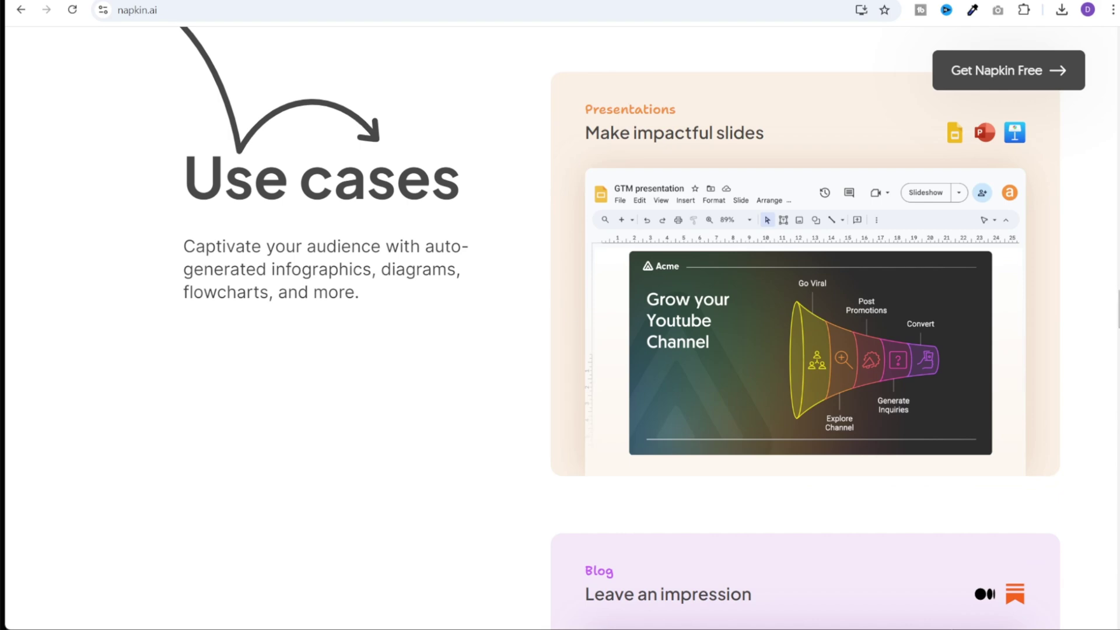
scroll(806, 350, "up", 1)
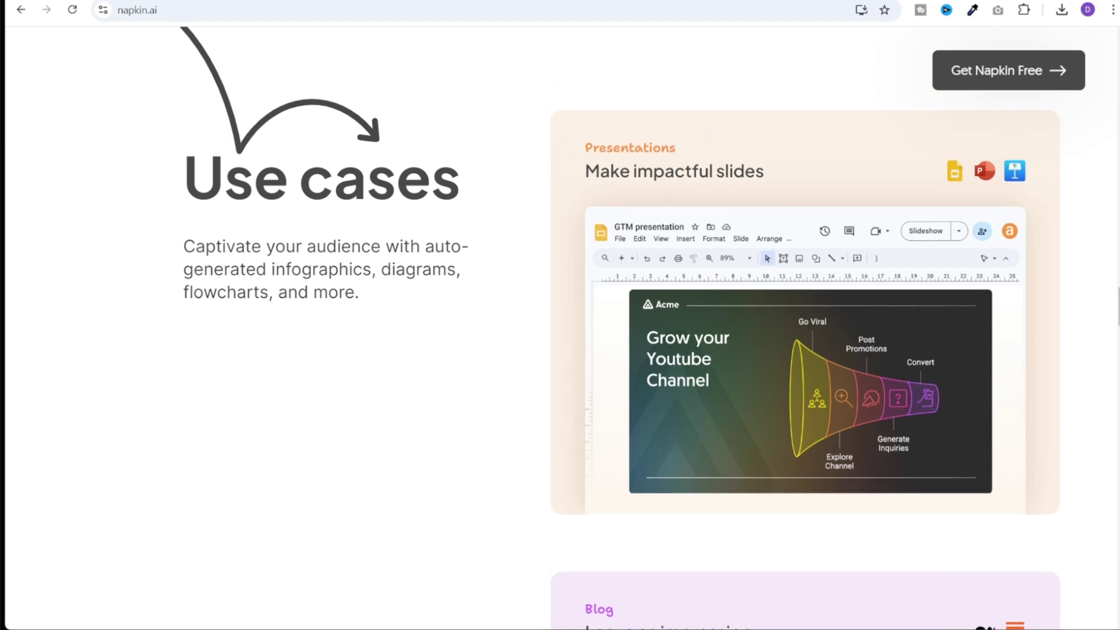
scroll(806, 350, "down", 8)
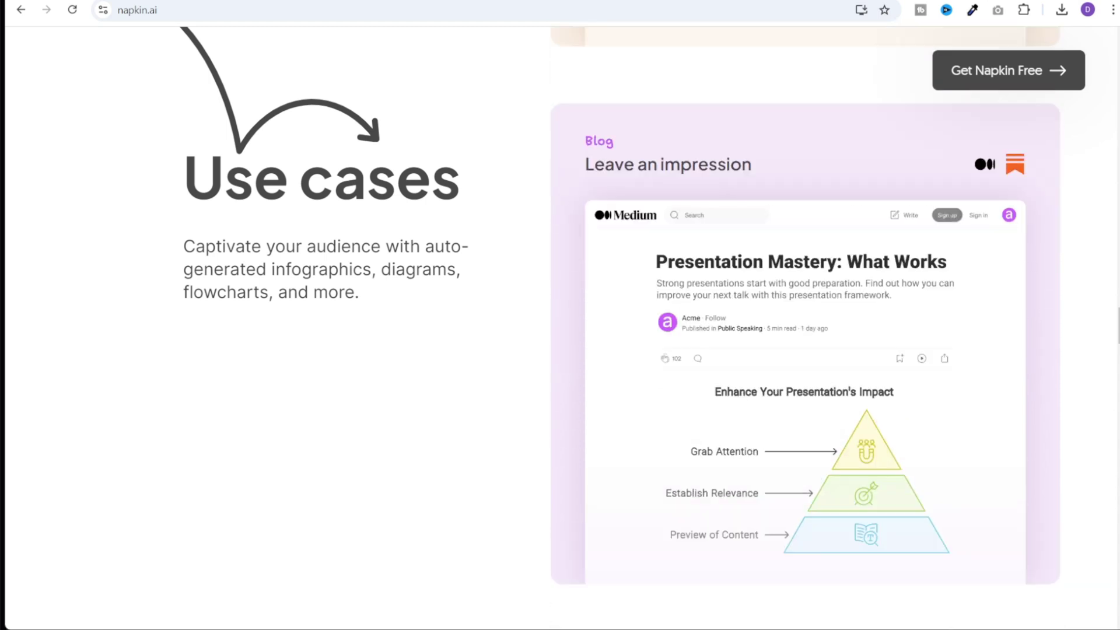
scroll(806, 350, "down", 9)
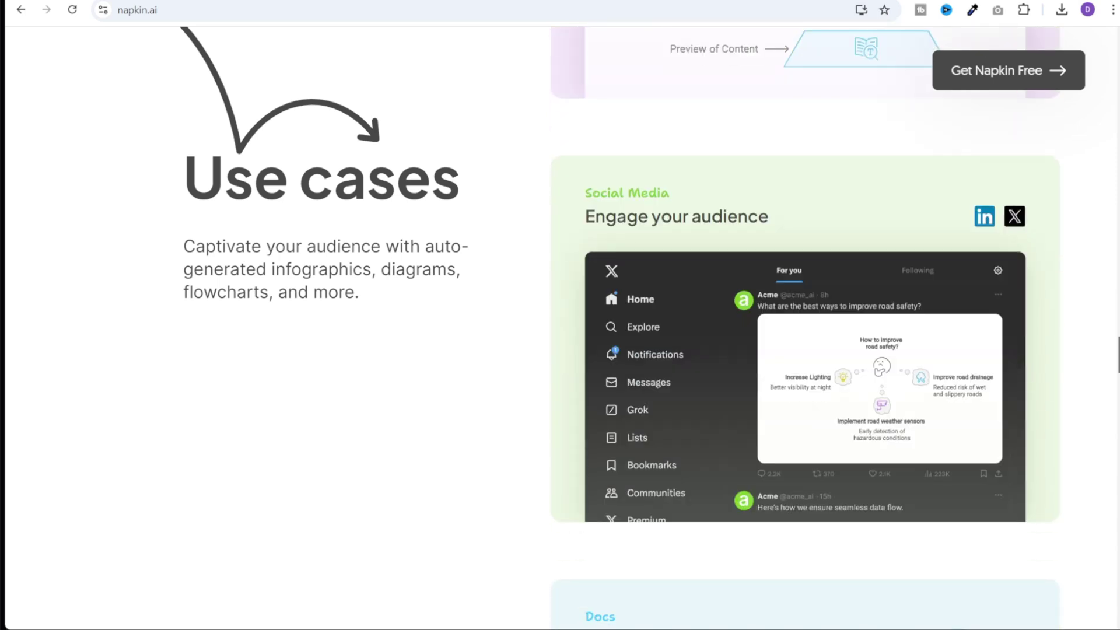
scroll(806, 327, "down", 1)
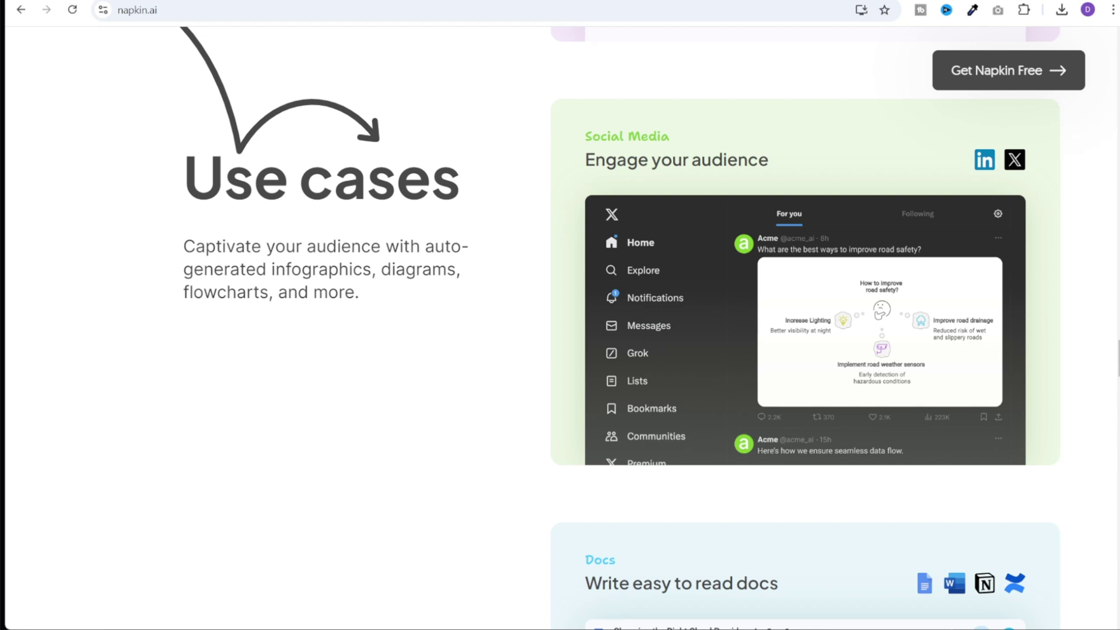
scroll(806, 350, "down", 7)
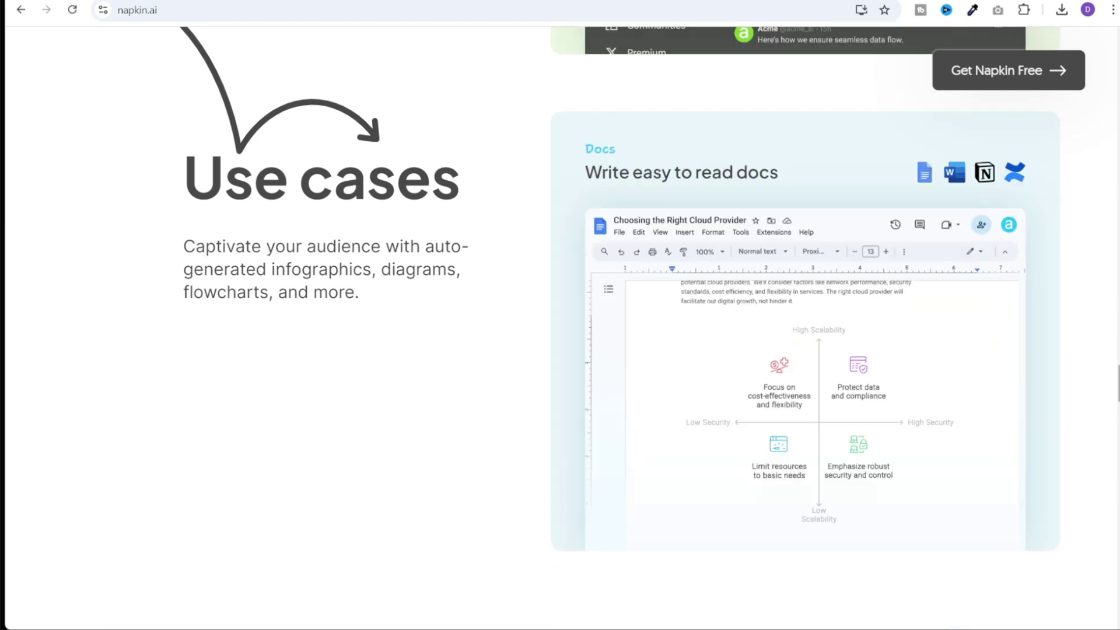
scroll(561, 327, "down", 15)
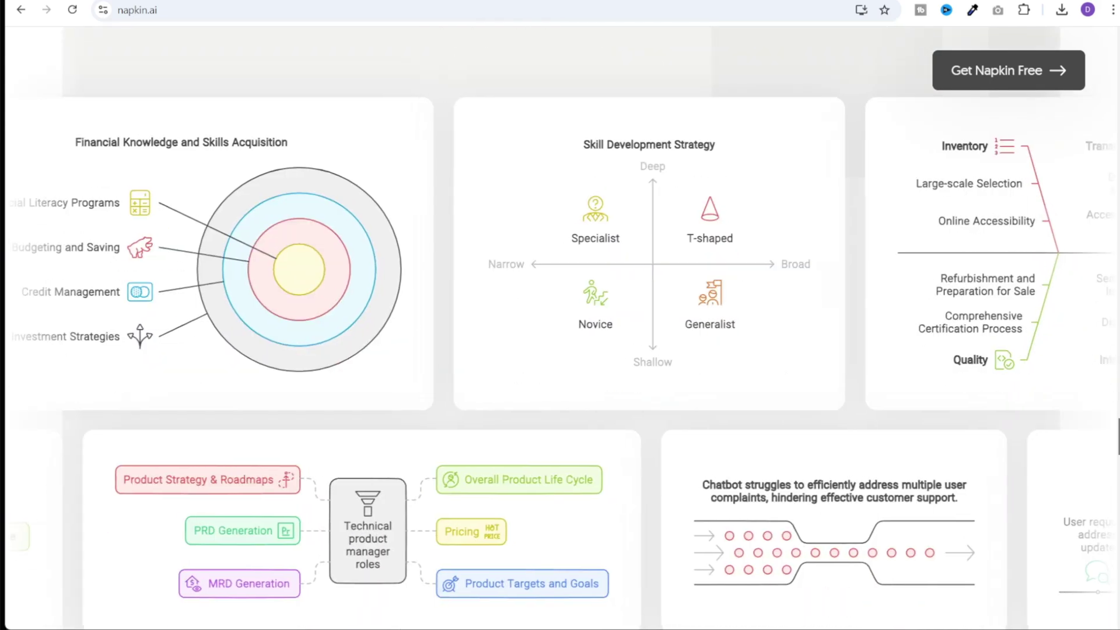